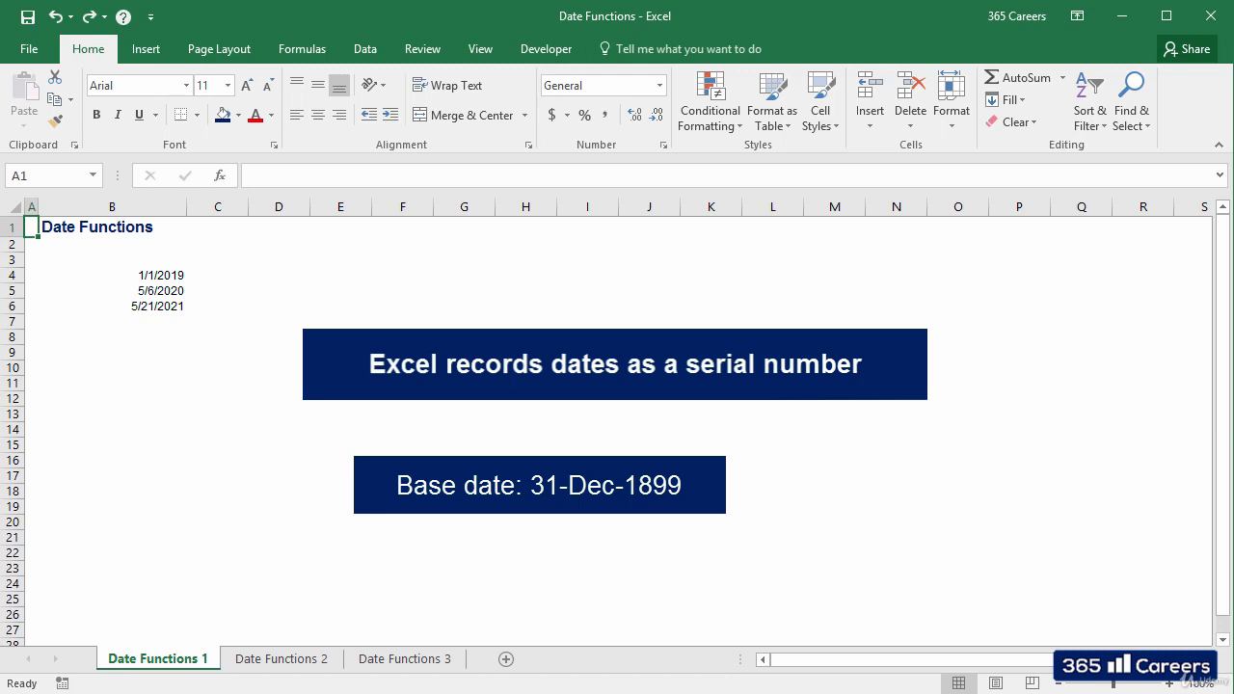
# Step: Apply the General number format to the date in cell B4 and undo the change
pyautogui.press('Right')
pyautogui.press('Down')
pyautogui.press('Down')
pyautogui.press('Down')
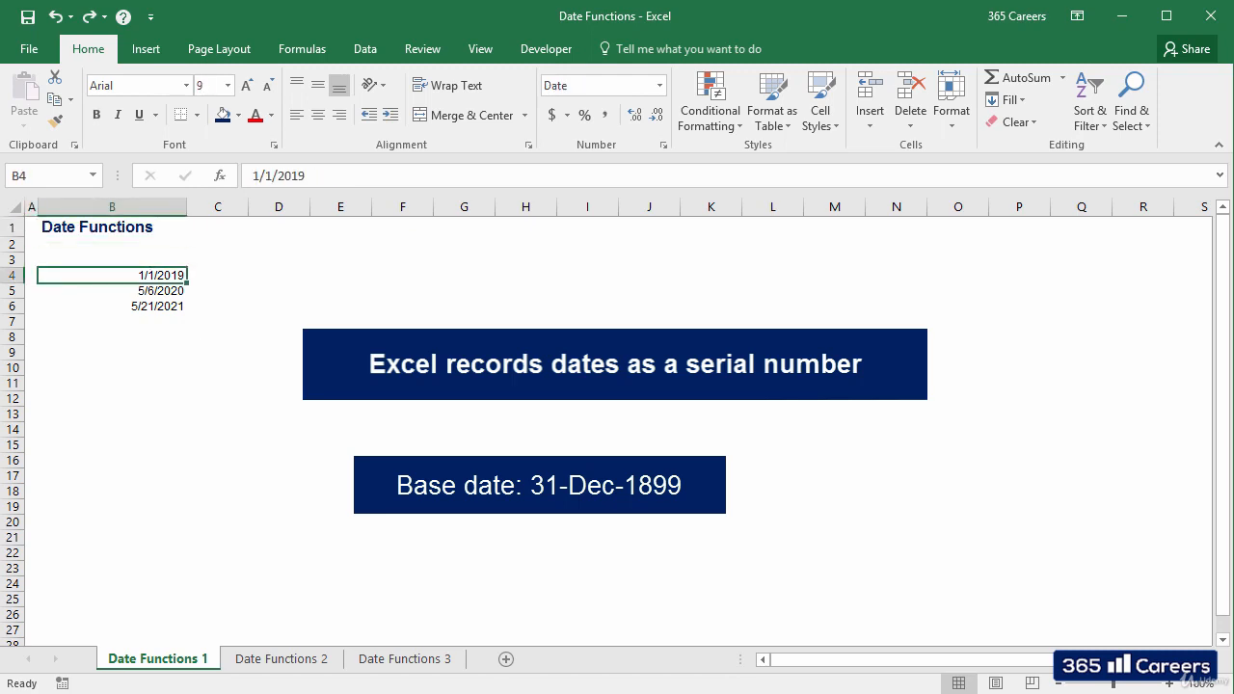
pyautogui.hotkey('ctrl', 'shift', '~')
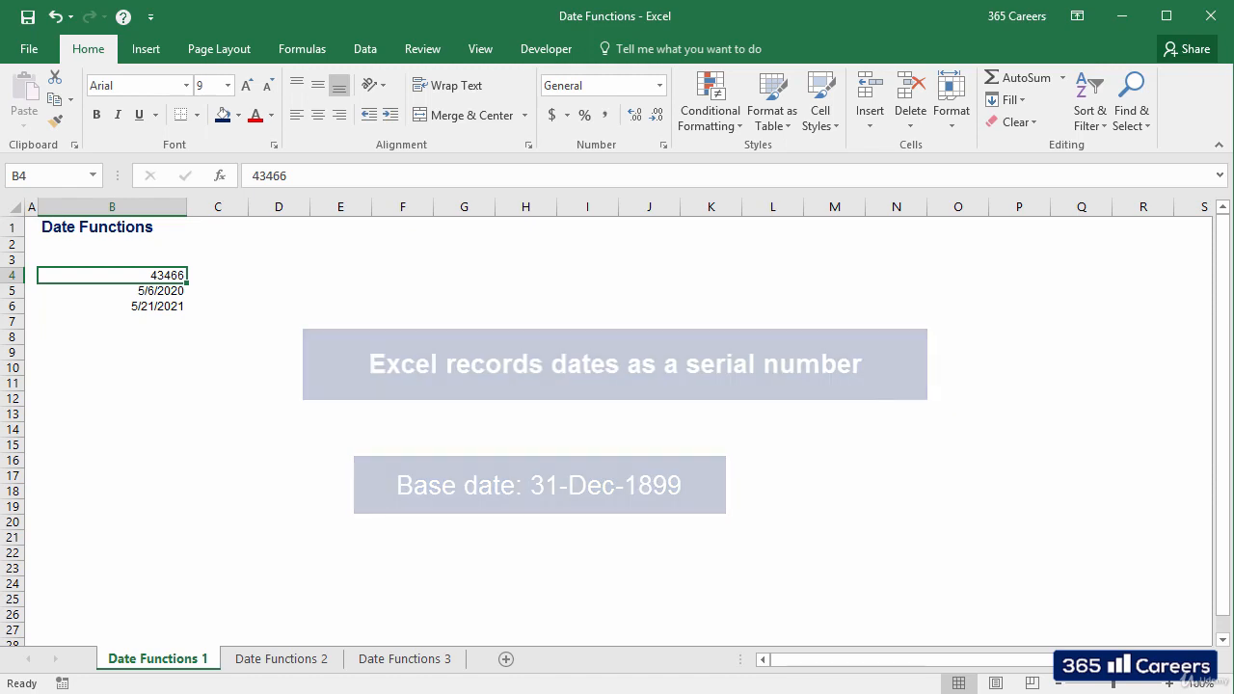
pyautogui.hotkey('ctrl', 'z')
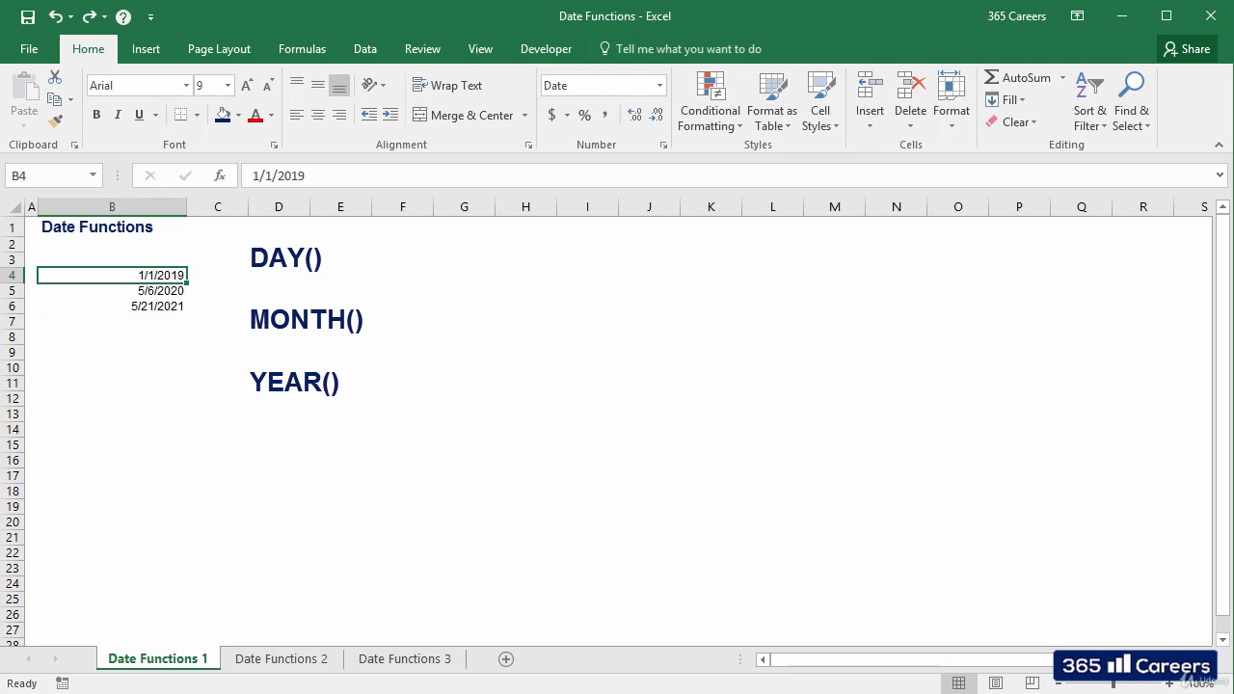
# Step: Enter =DAY(B4) in cell C4 to extract the day from the first date
pyautogui.click(218, 276)
pyautogui.write('=day')
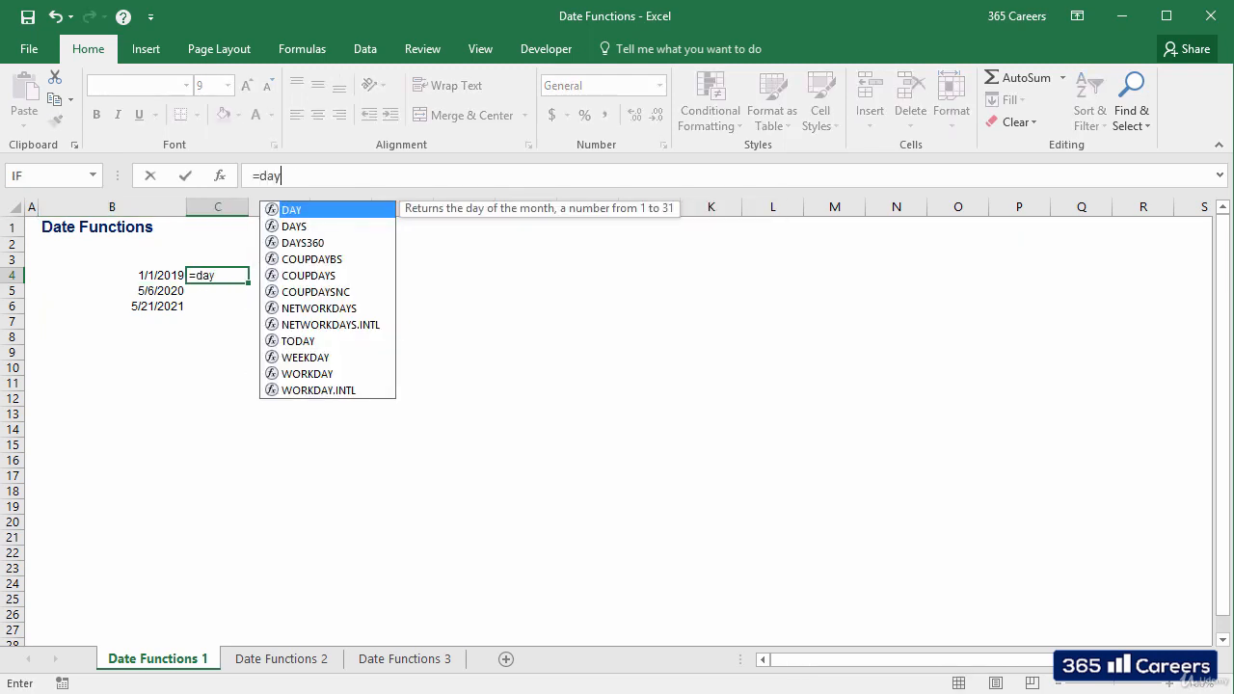
pyautogui.press('Tab')
pyautogui.press('Left')
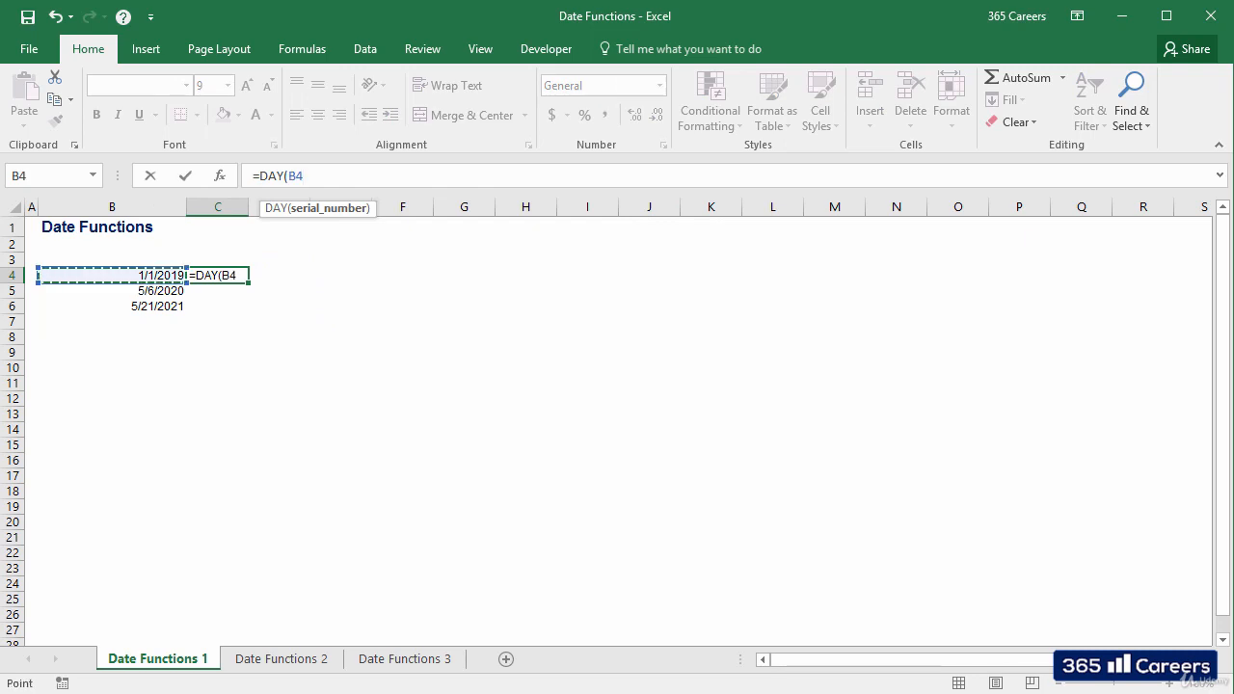
pyautogui.hotkey('ctrl', 'Return')
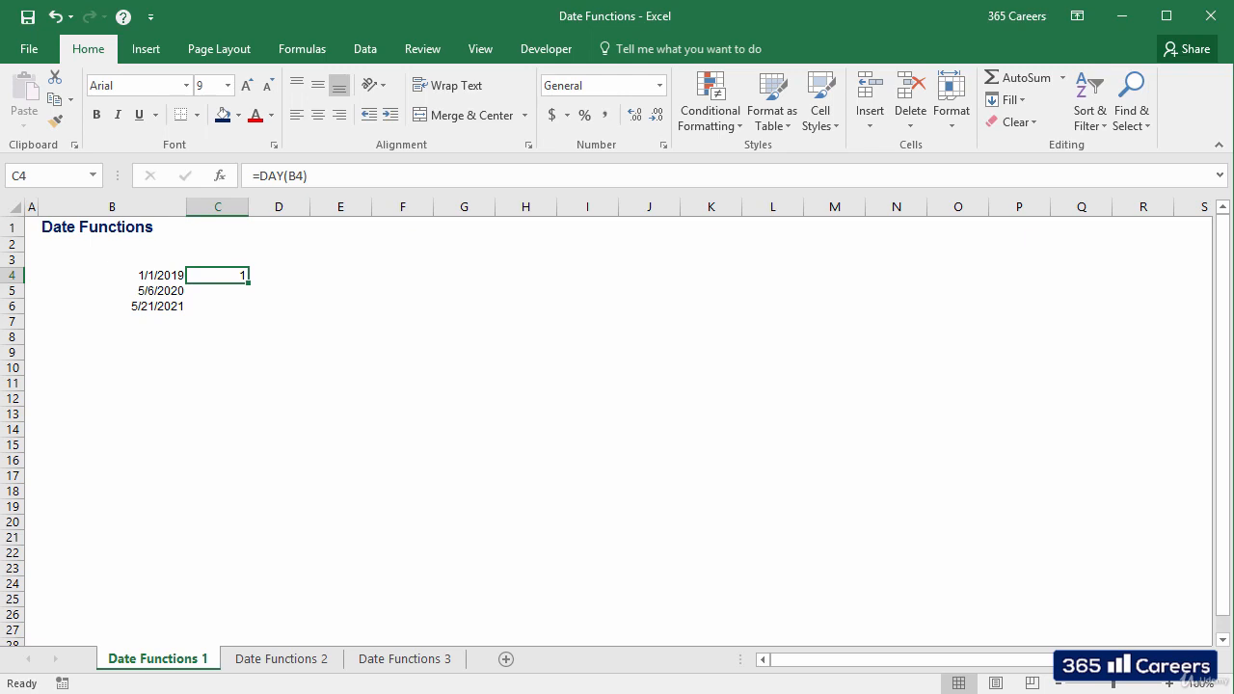
# Step: Enter =MONTH(B5) in cell C5 to extract the month from the second date
pyautogui.press('Down')
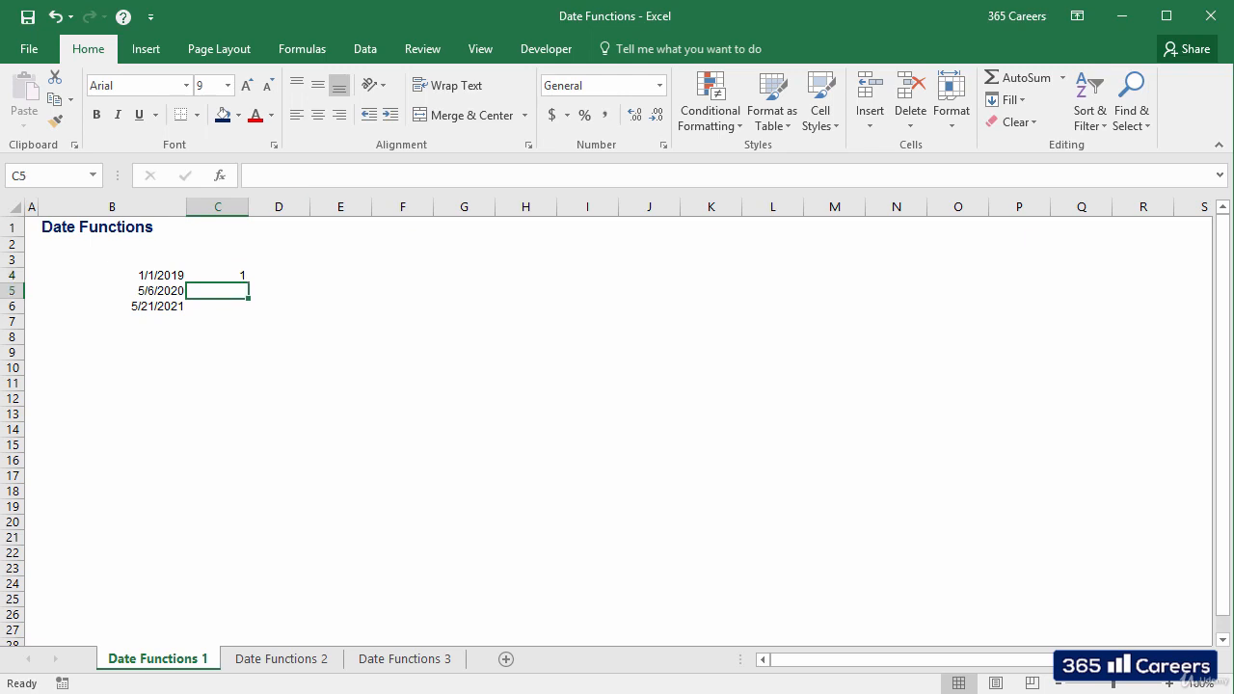
pyautogui.write('=mont')
pyautogui.press('Tab')
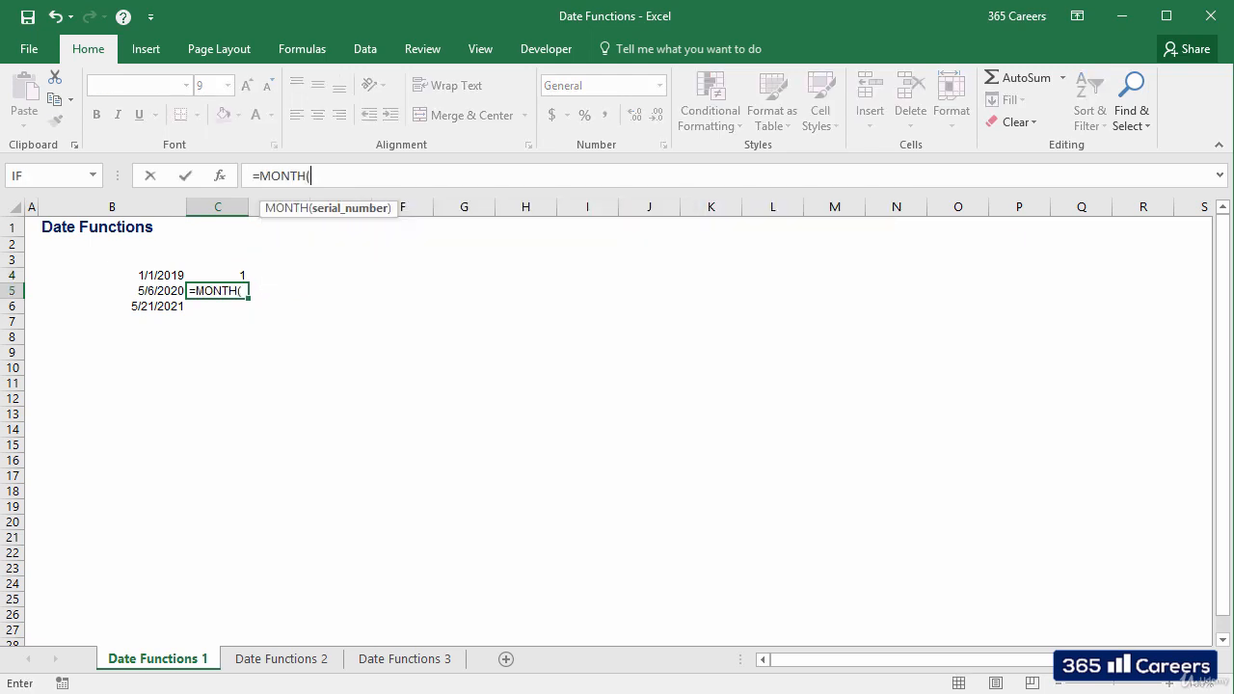
pyautogui.press('Left')
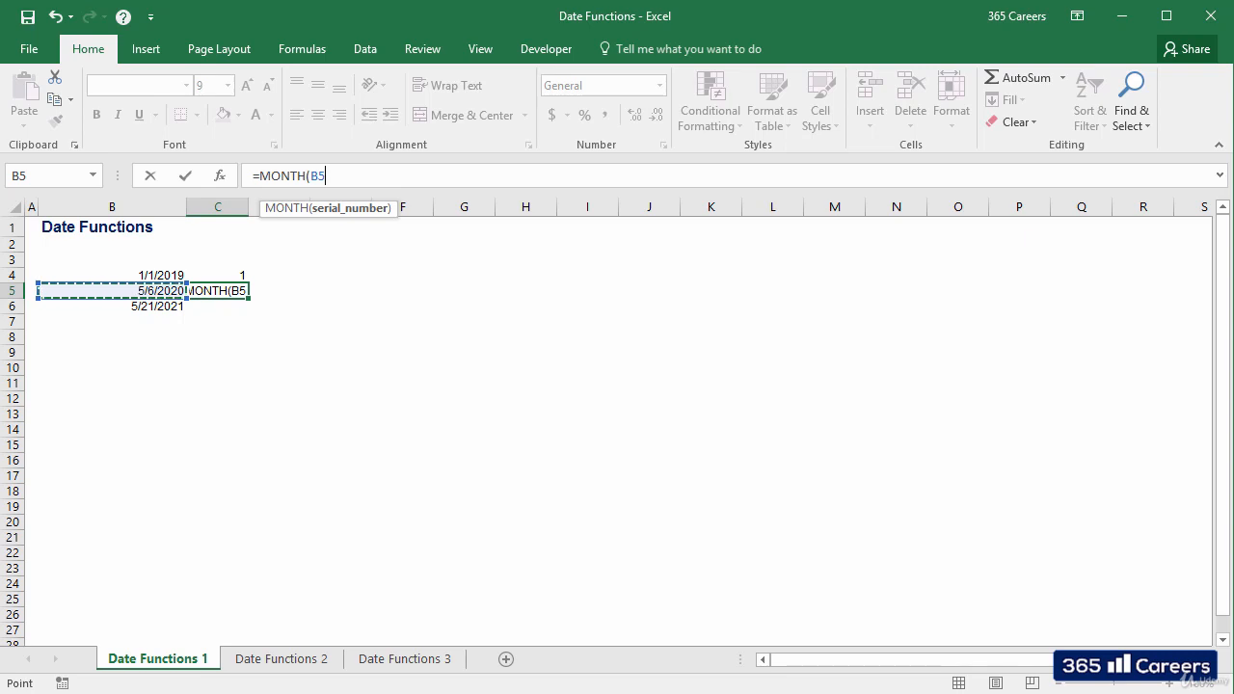
pyautogui.hotkey('ctrl', 'Return')
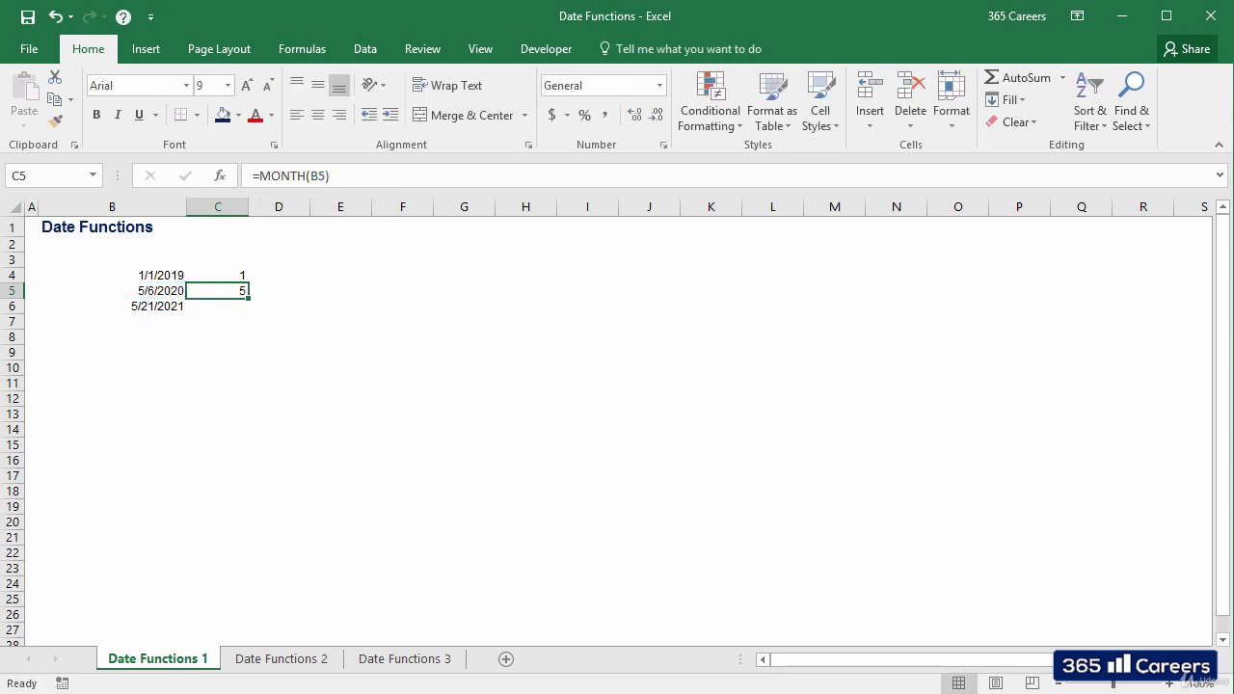
# Step: Enter =YEAR(B6) in cell C6 to extract the year from the third date
pyautogui.press('Down')
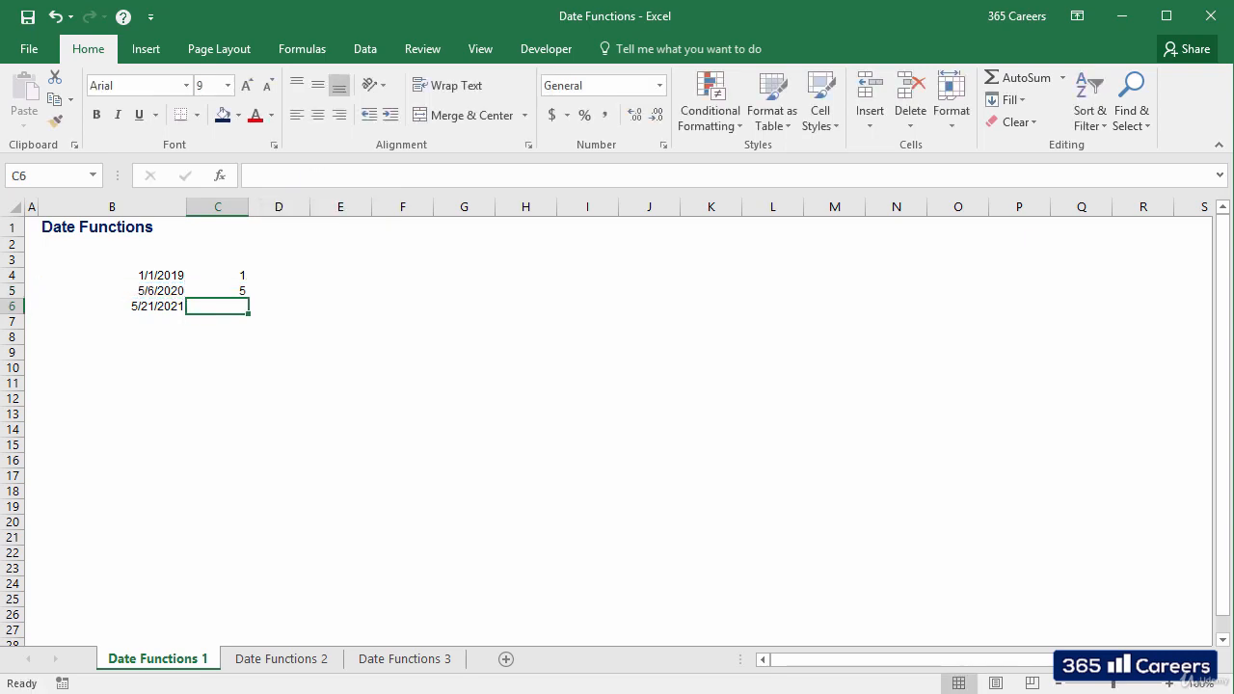
pyautogui.write('=year')
pyautogui.press('Tab')
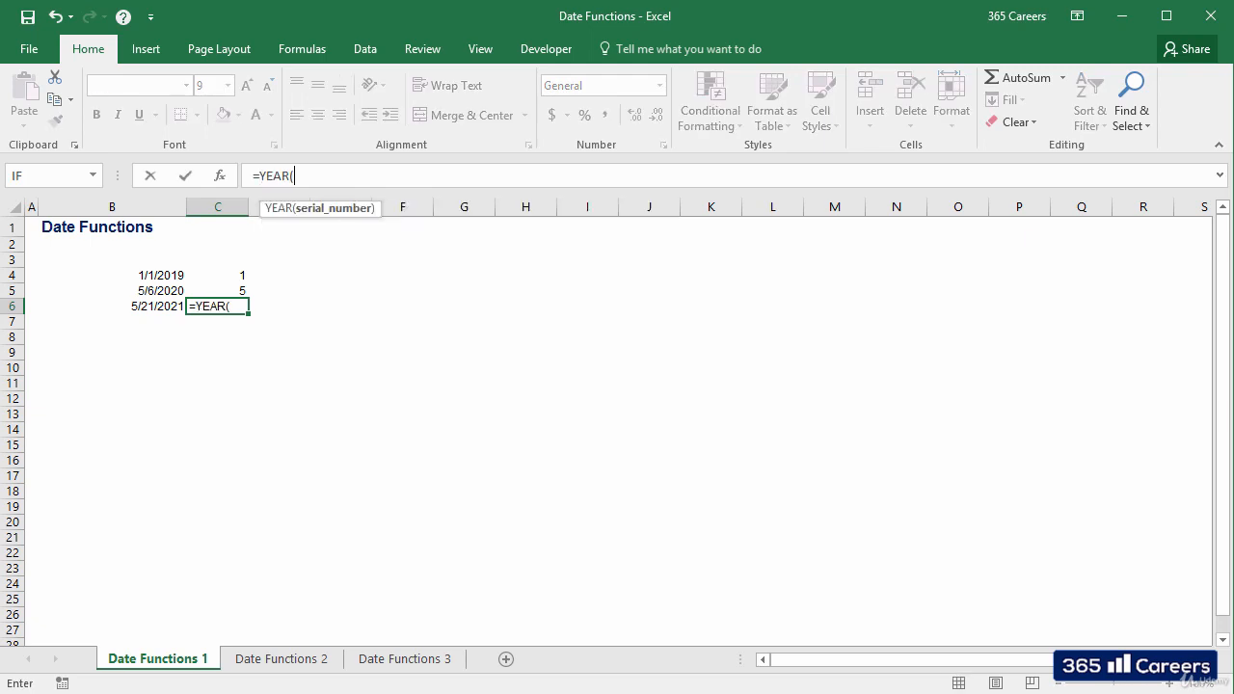
pyautogui.press('Left')
pyautogui.hotkey('ctrl', 'Return')
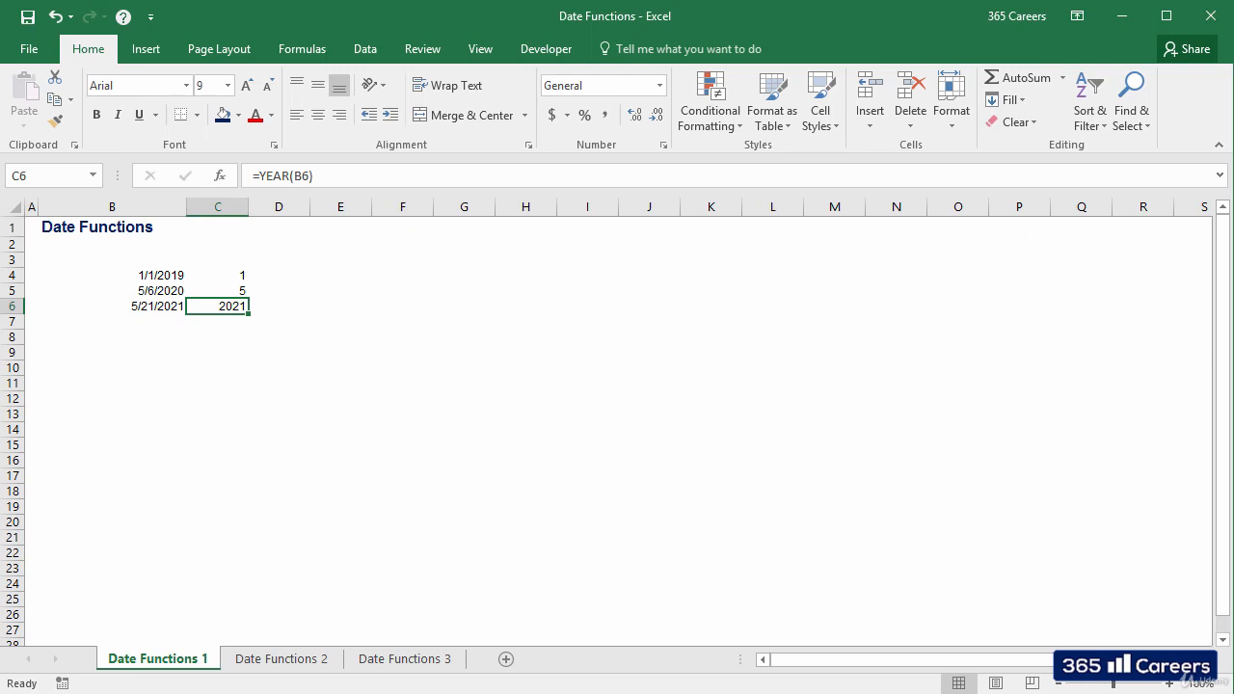
# Step: Start a DATE formula in cell E4 with C6 as the year argument
pyautogui.press('Up')
pyautogui.press('Up')
pyautogui.press('Right')
pyautogui.press('Right')
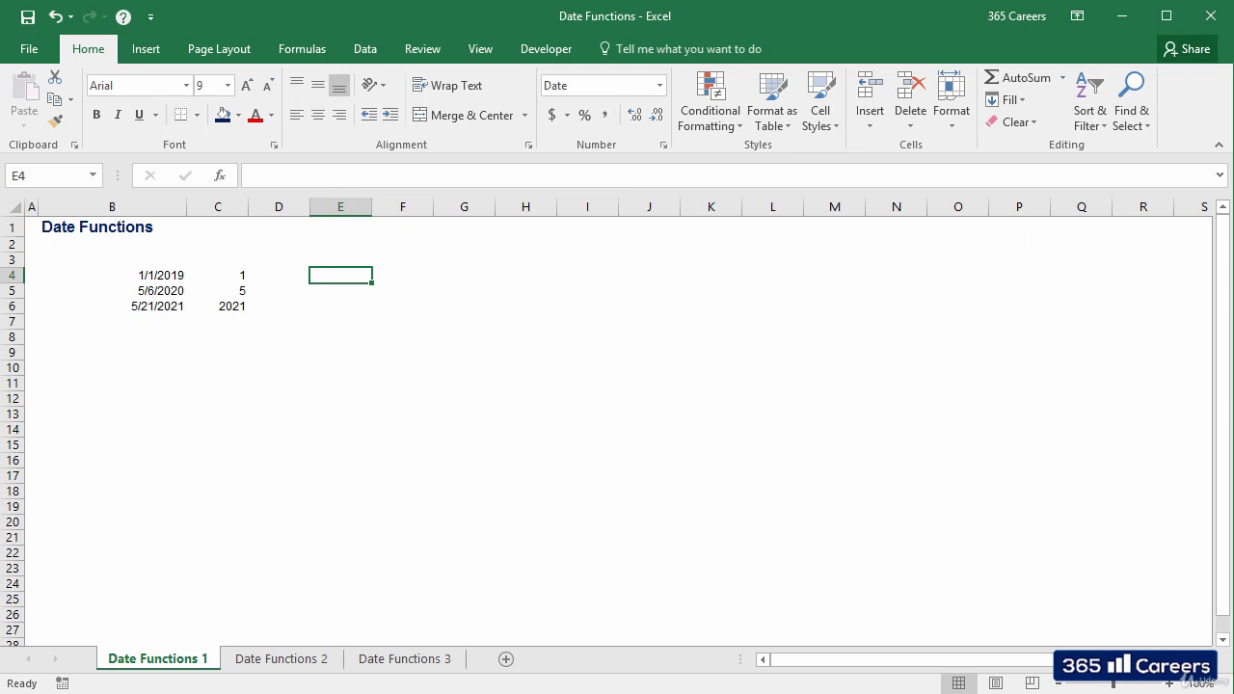
pyautogui.write('=dat')
pyautogui.press('Tab')
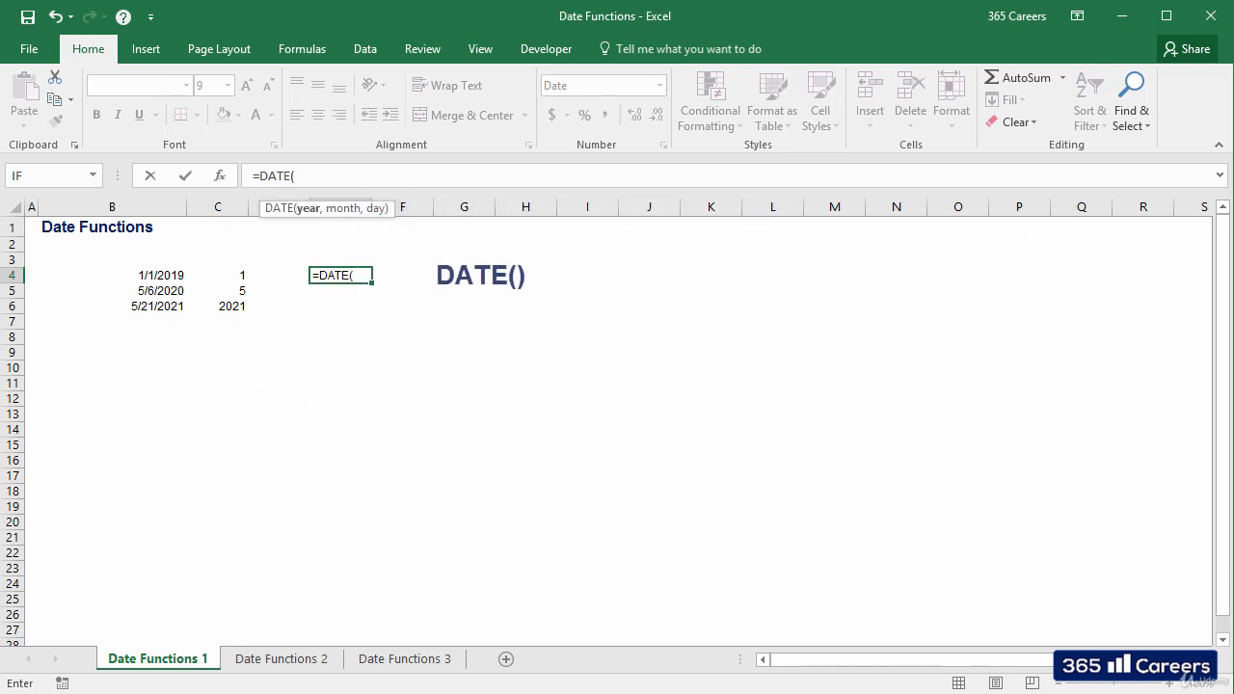
pyautogui.press('Left')
pyautogui.press('Left')
pyautogui.press('Down')
pyautogui.press('Down')
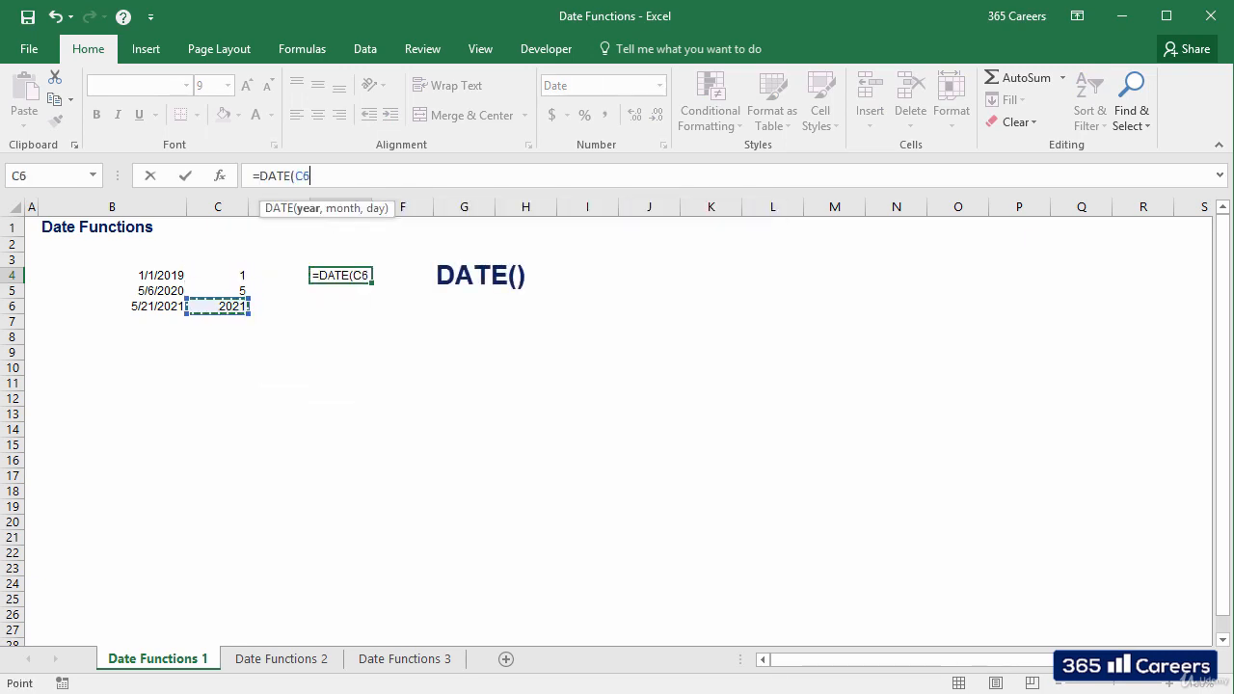
# Step: Complete the E4 formula as =DATE(C6,C5,C4) by adding the month from C5 and the day from C4
pyautogui.write(',')
pyautogui.press('Left')
pyautogui.press('Left')
pyautogui.press('Down')
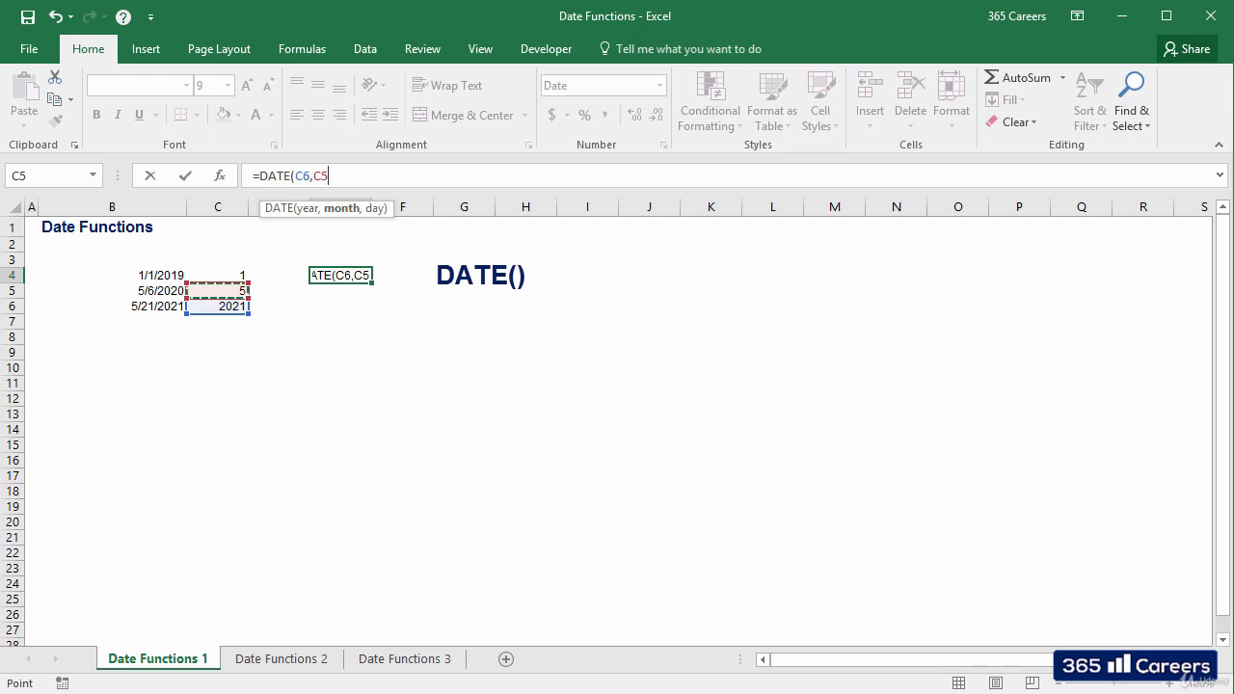
pyautogui.write(',')
pyautogui.press('Left')
pyautogui.press('Left')
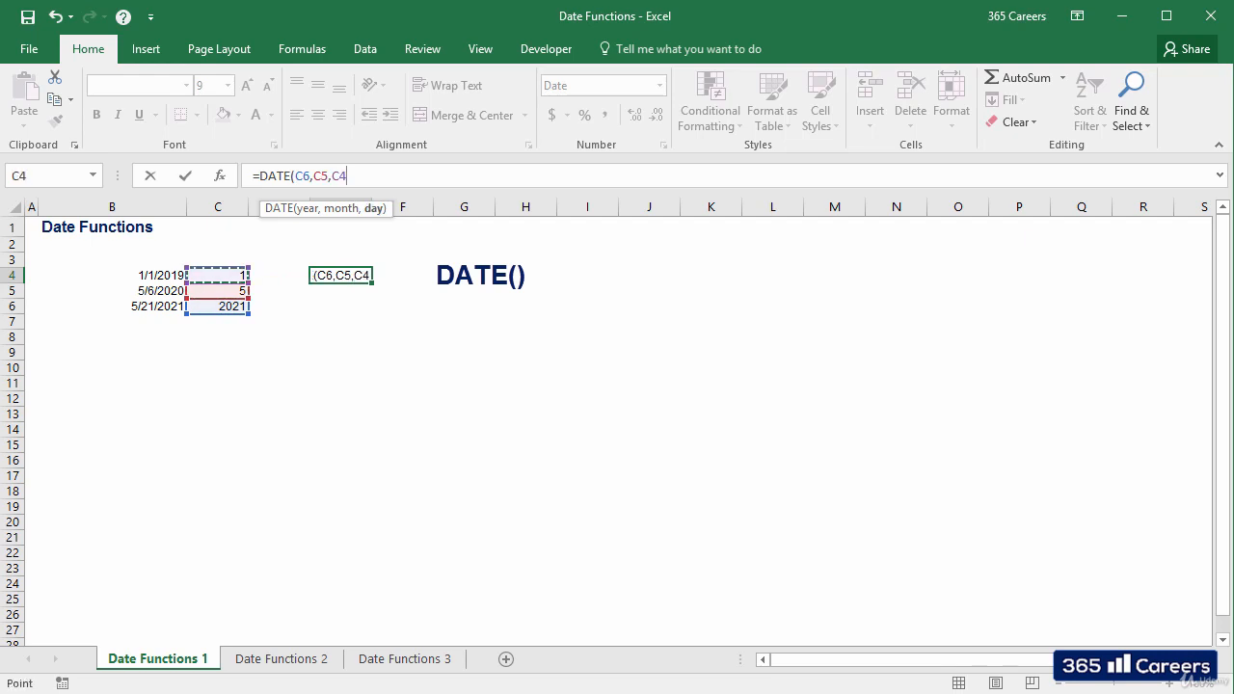
pyautogui.hotkey('ctrl', 'Return')
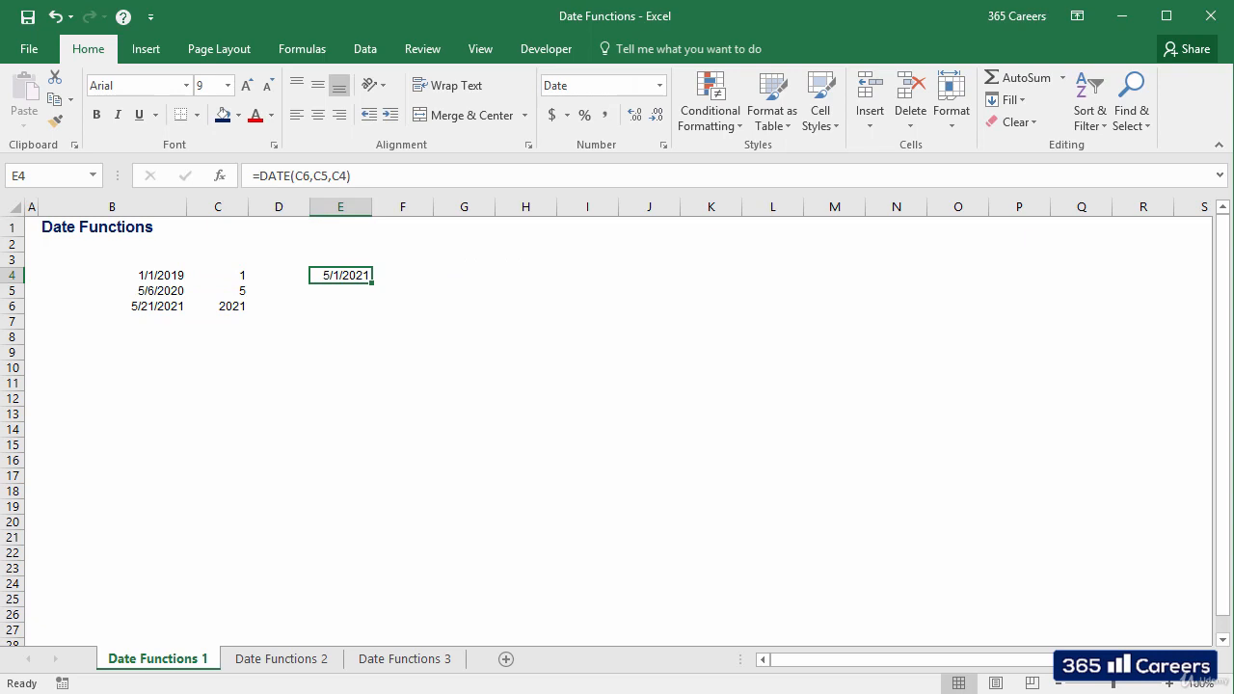
# Step: Start a DATE formula in cell E5 with C6+1 as the year argument
pyautogui.press('Down')
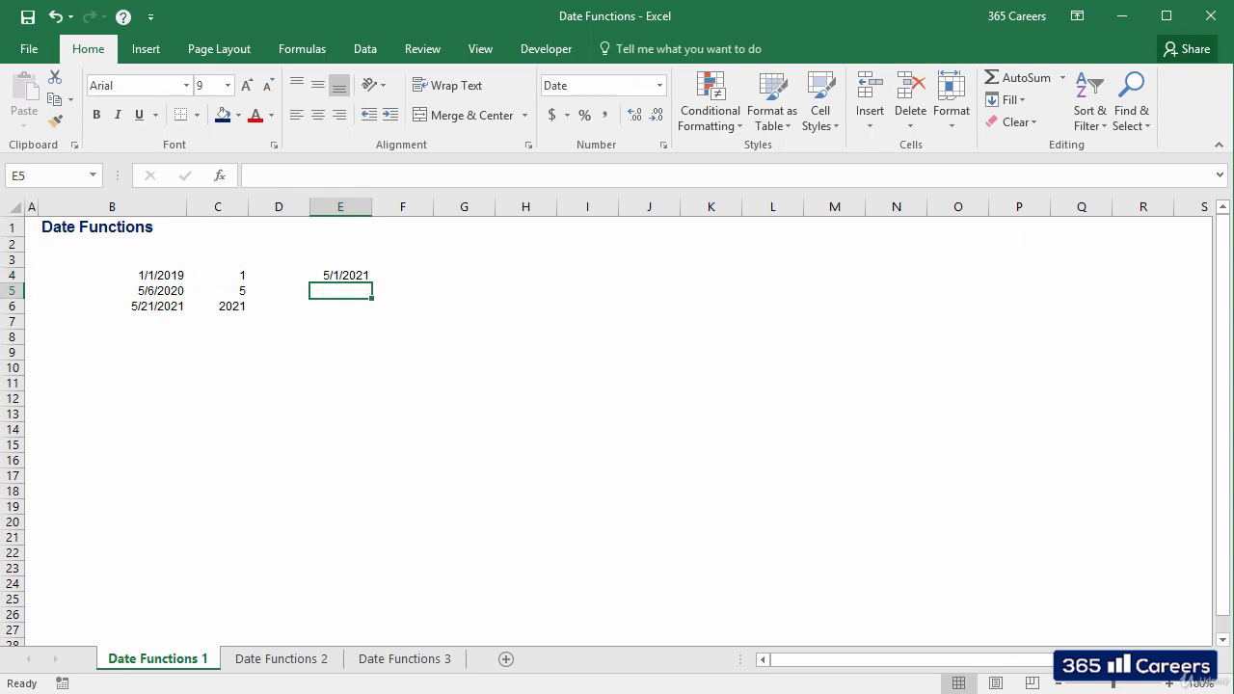
pyautogui.write('=date')
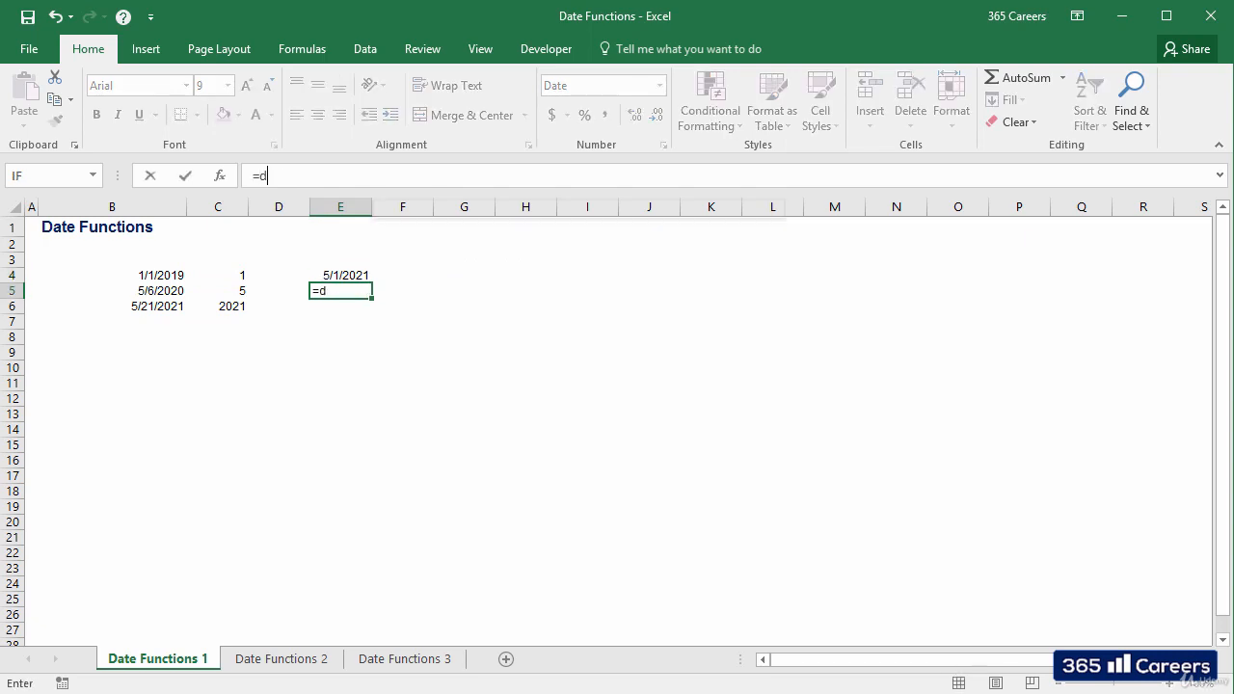
pyautogui.press('Tab')
pyautogui.press('Left')
pyautogui.press('Left')
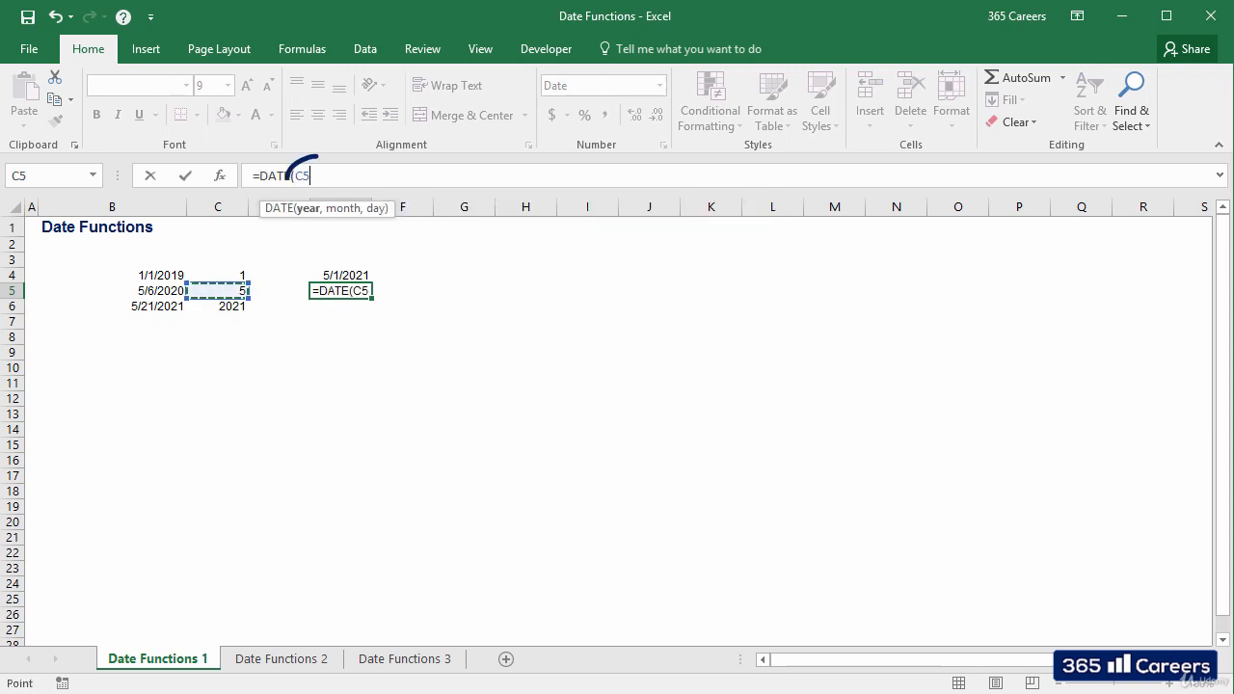
pyautogui.press('Down')
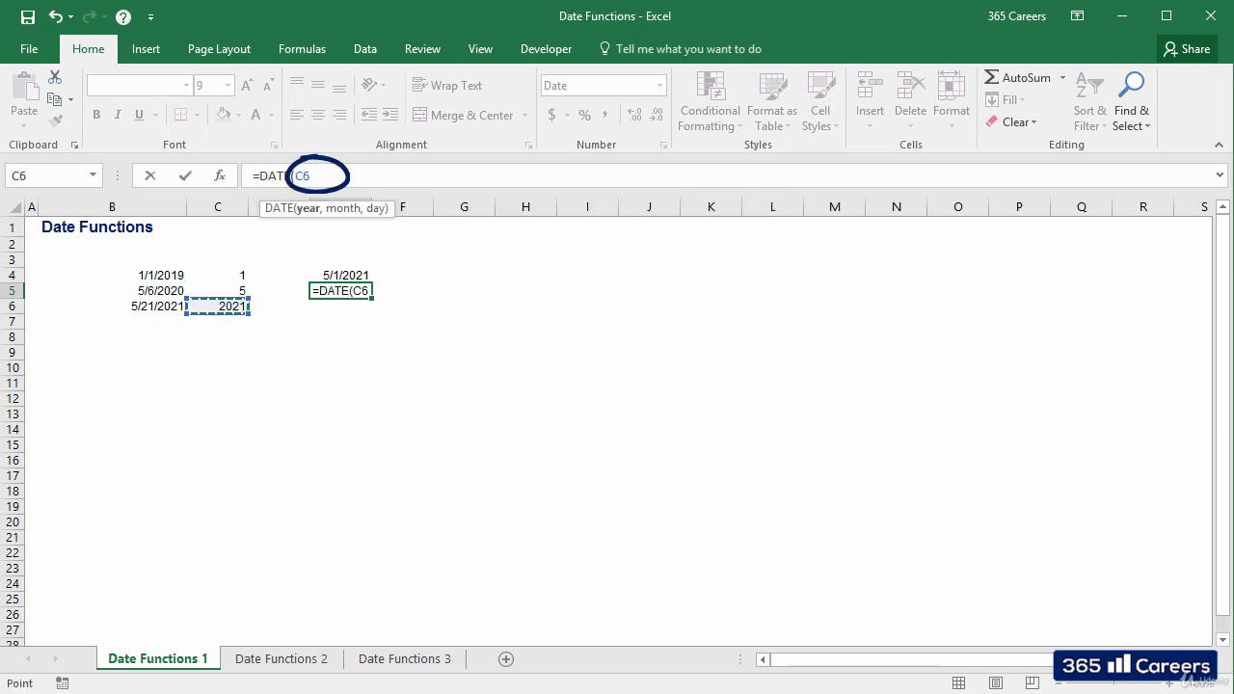
pyautogui.write('+1')
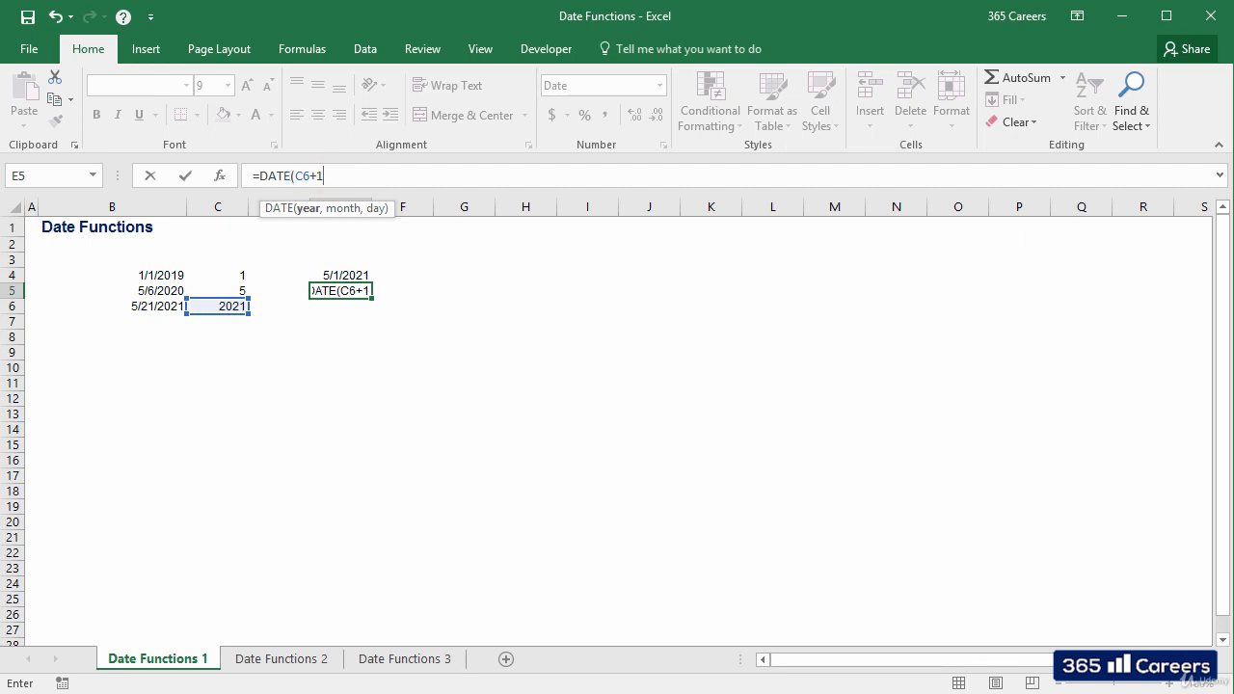
# Step: Try -1 in place of +1 in the year argument of the E5 formula, and restore C6+1
pyautogui.press('BackSpace')
pyautogui.press('BackSpace')
pyautogui.write('-1')
pyautogui.press('BackSpace')
pyautogui.press('BackSpace')
pyautogui.write('+1,')
# Step: Complete the E5 formula as =DATE(C6+1,C5,C4) by adding the month from C5 and the day from C4
pyautogui.press('Left')
pyautogui.press('Left')
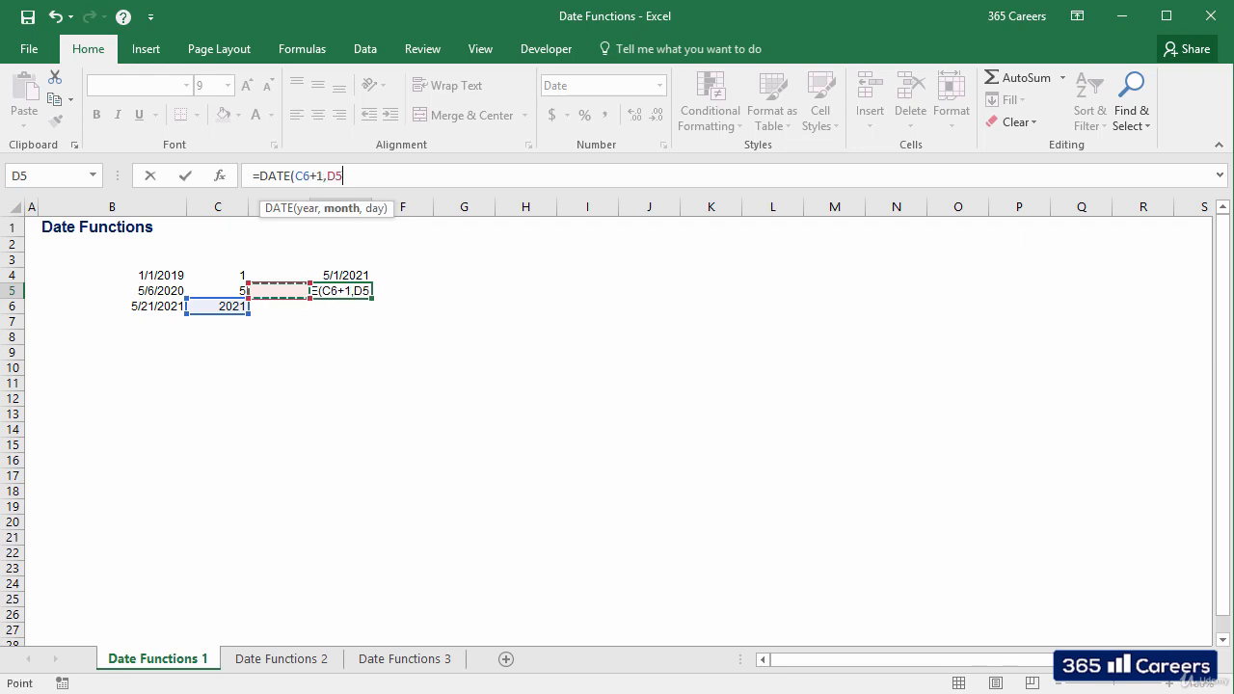
pyautogui.write(',')
pyautogui.press('Left')
pyautogui.press('Left')
pyautogui.press('Up')
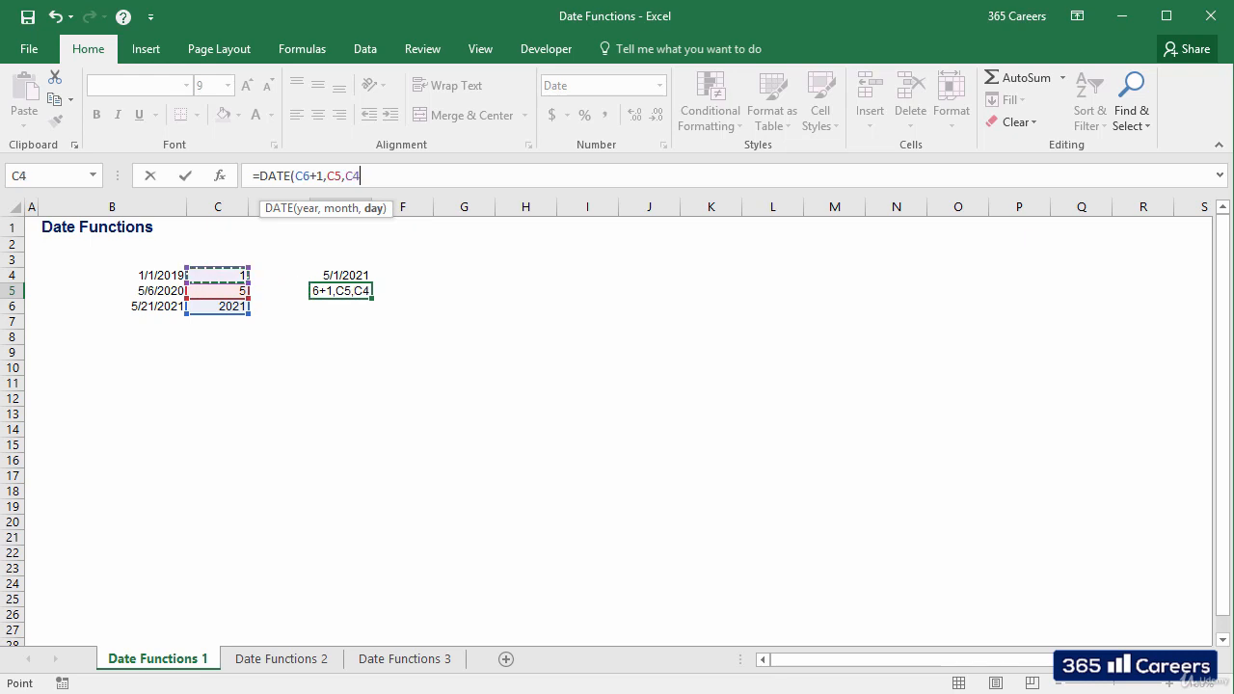
pyautogui.hotkey('ctrl', 'Return')
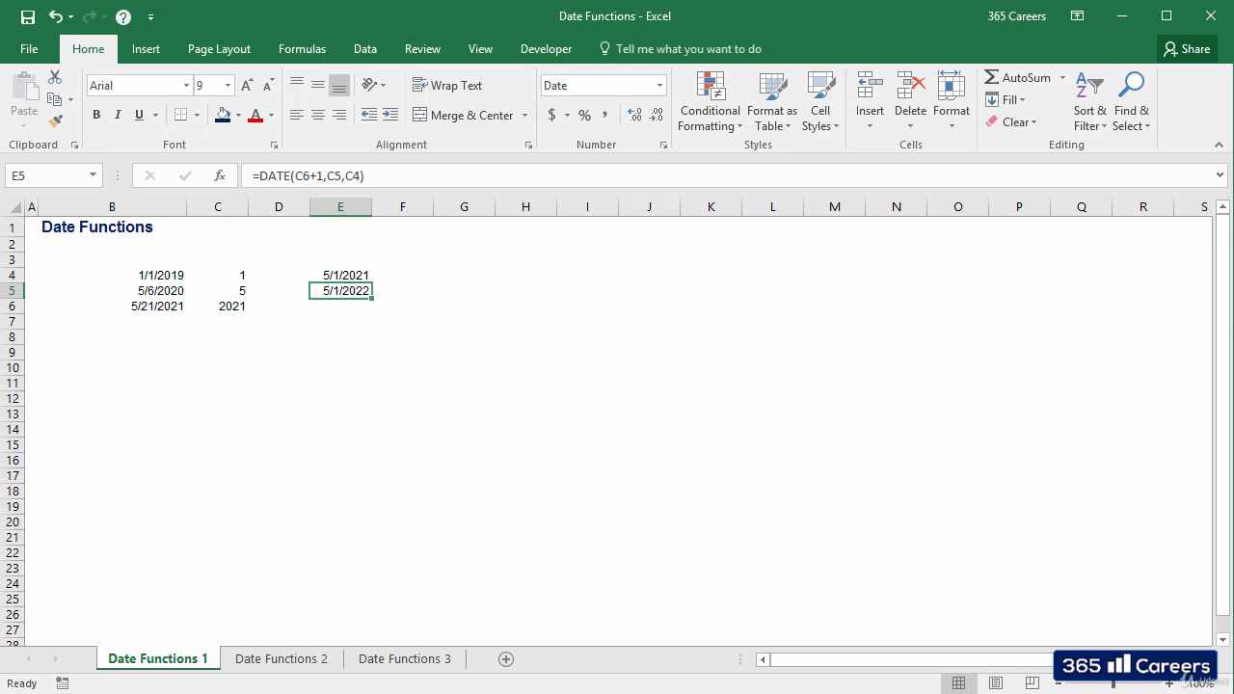
# Step: On the Date Functions 2 sheet, enter =D5-C5 in the first Difference cell, E5
pyautogui.hotkey('ctrl', 'pagedown')
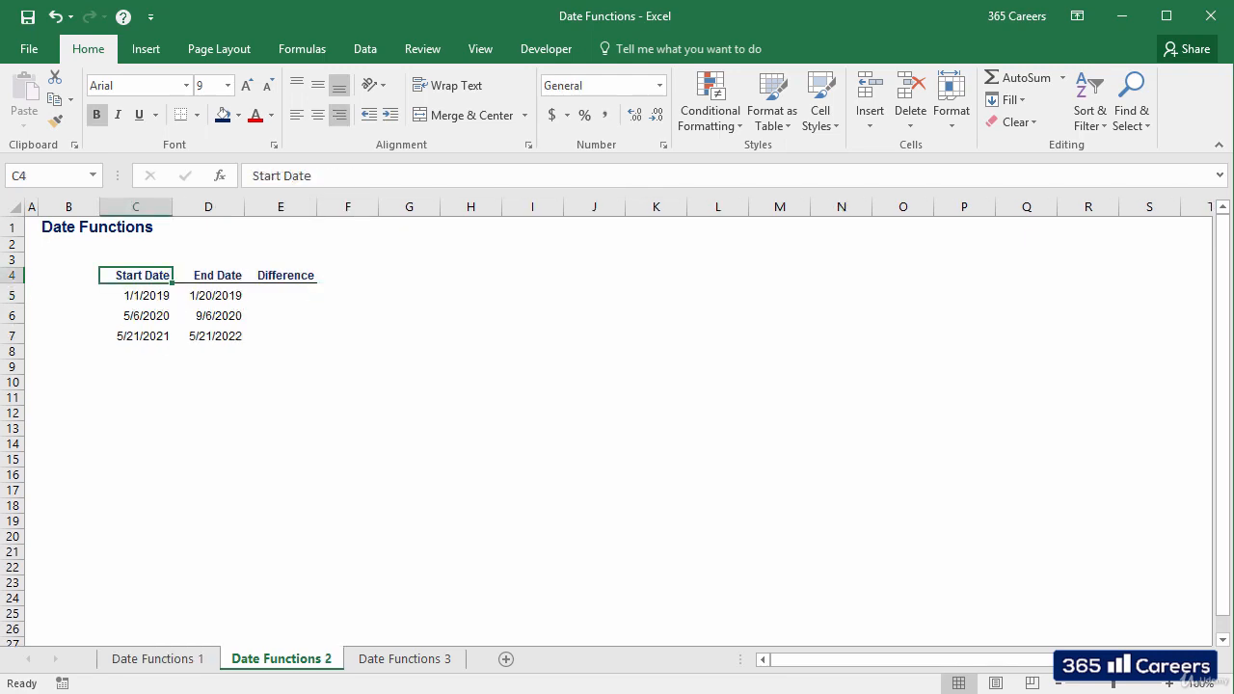
pyautogui.press('Right')
pyautogui.press('Right')
pyautogui.press('Down')
pyautogui.write('=')
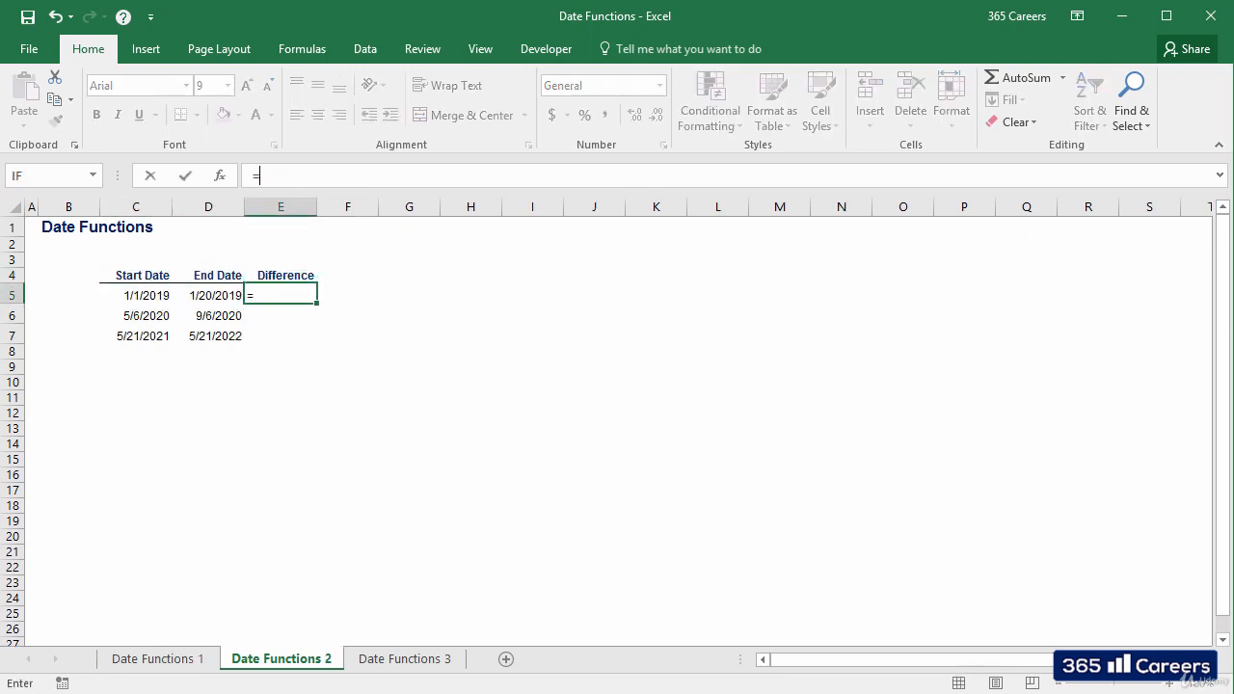
pyautogui.press('Left')
pyautogui.write('-')
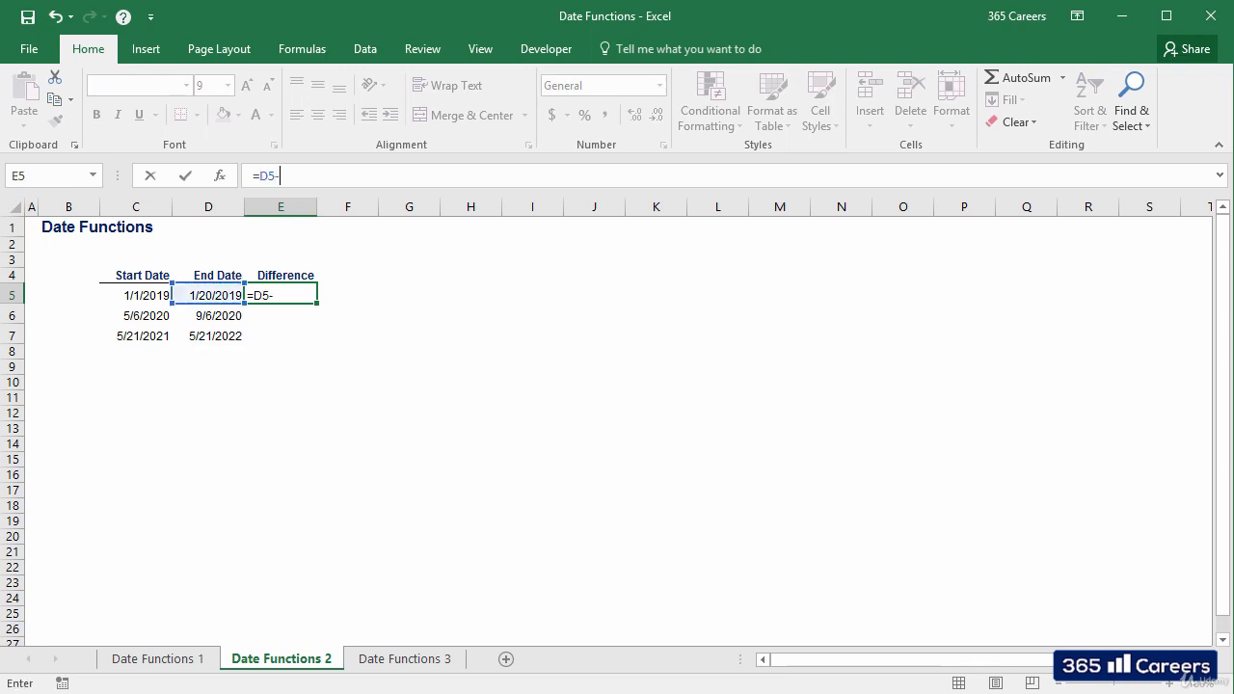
pyautogui.press('Left')
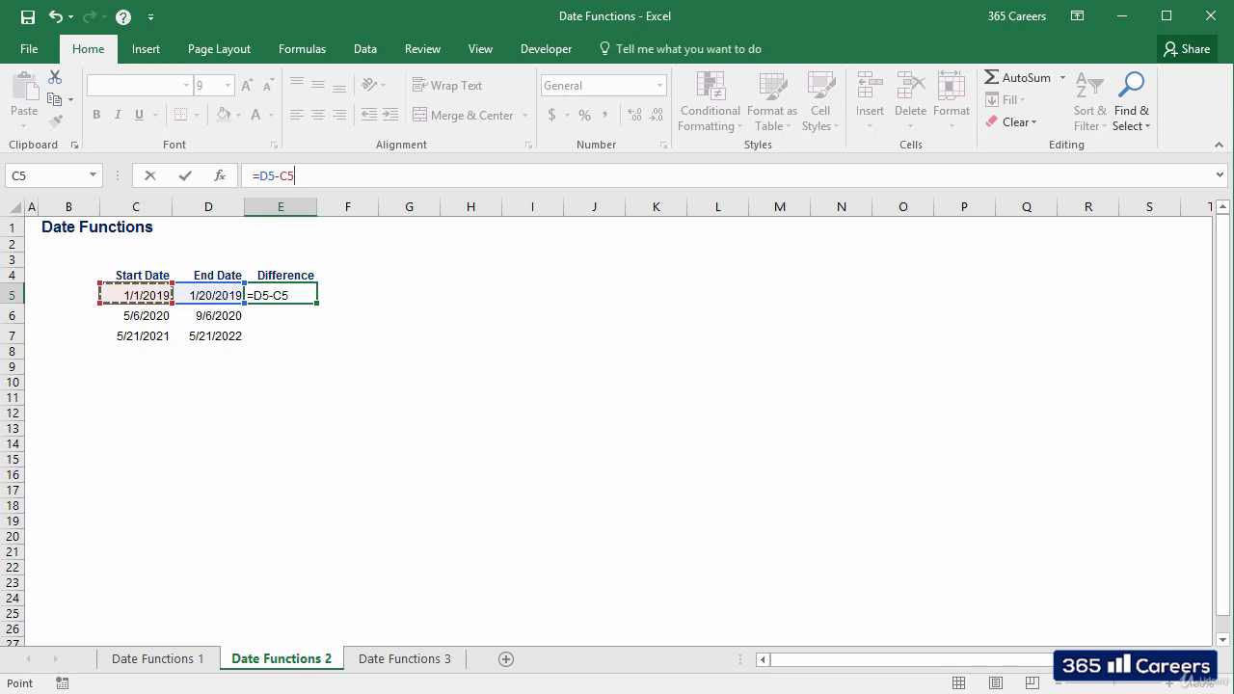
pyautogui.hotkey('ctrl', 'Return')
# Step: Copy the difference formula from E5 down through E7 for the remaining date pairs
pyautogui.hotkey('ctrl', 'c')
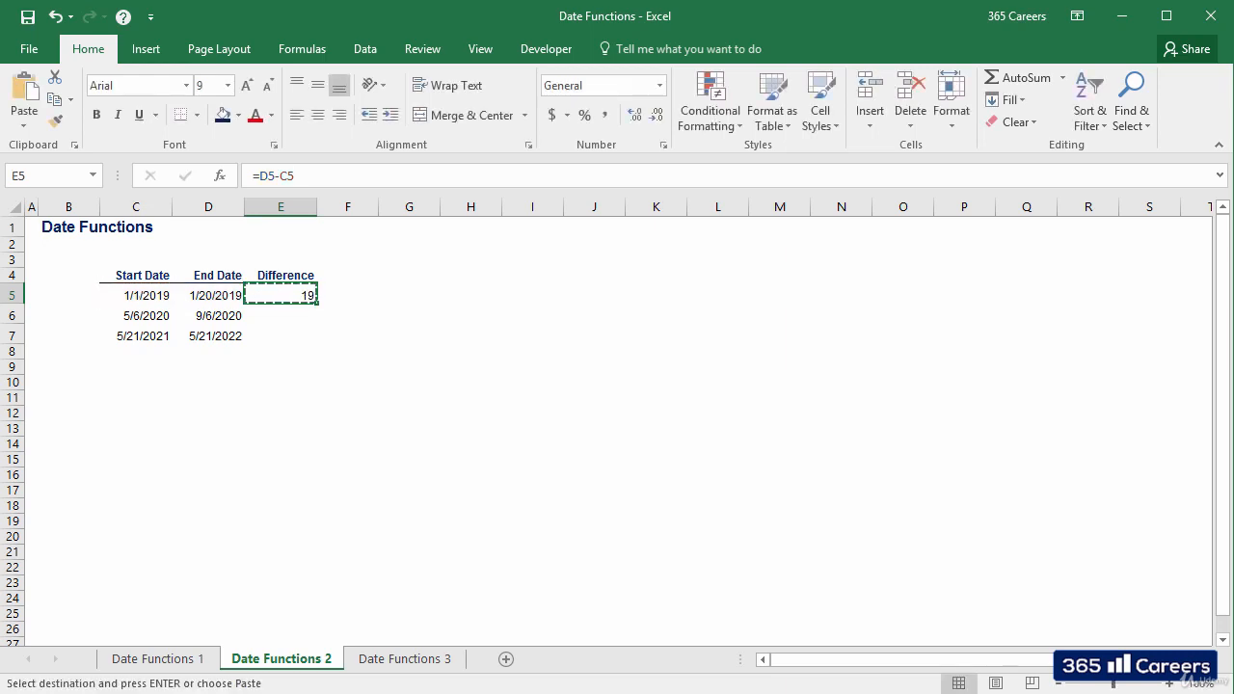
pyautogui.hotkey('shift', 'Down')
pyautogui.hotkey('shift', 'Down')
pyautogui.hotkey('ctrl', 'v')
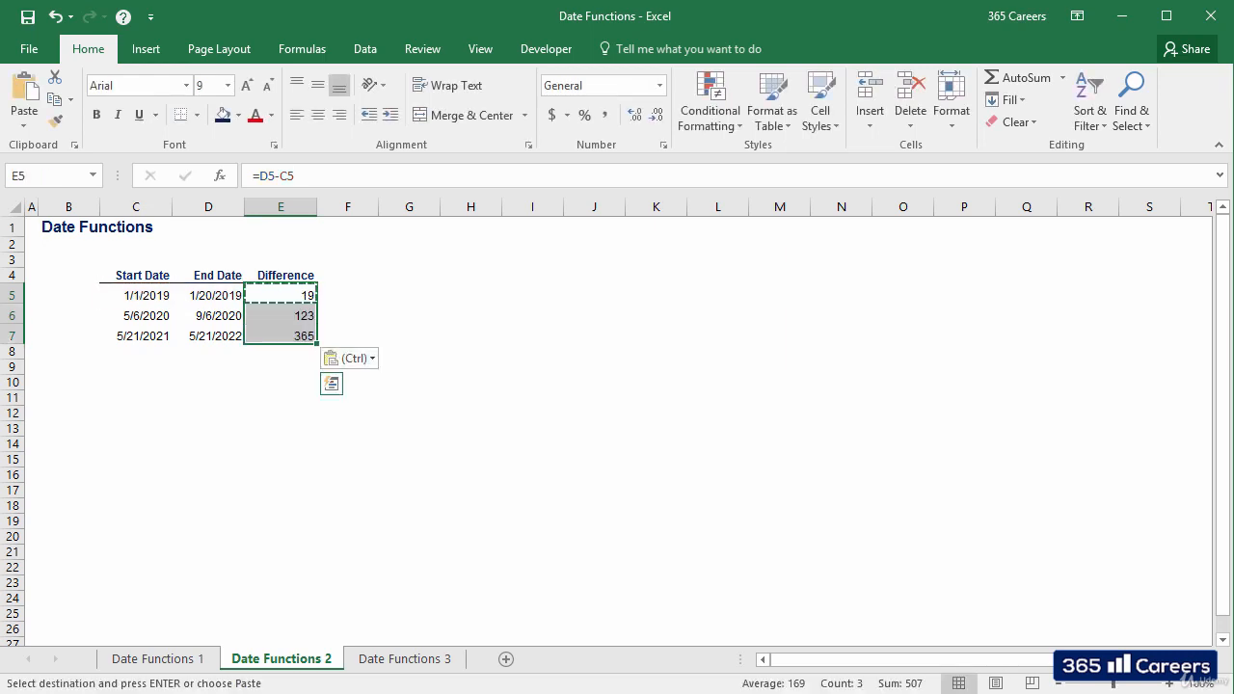
pyautogui.press('Escape')
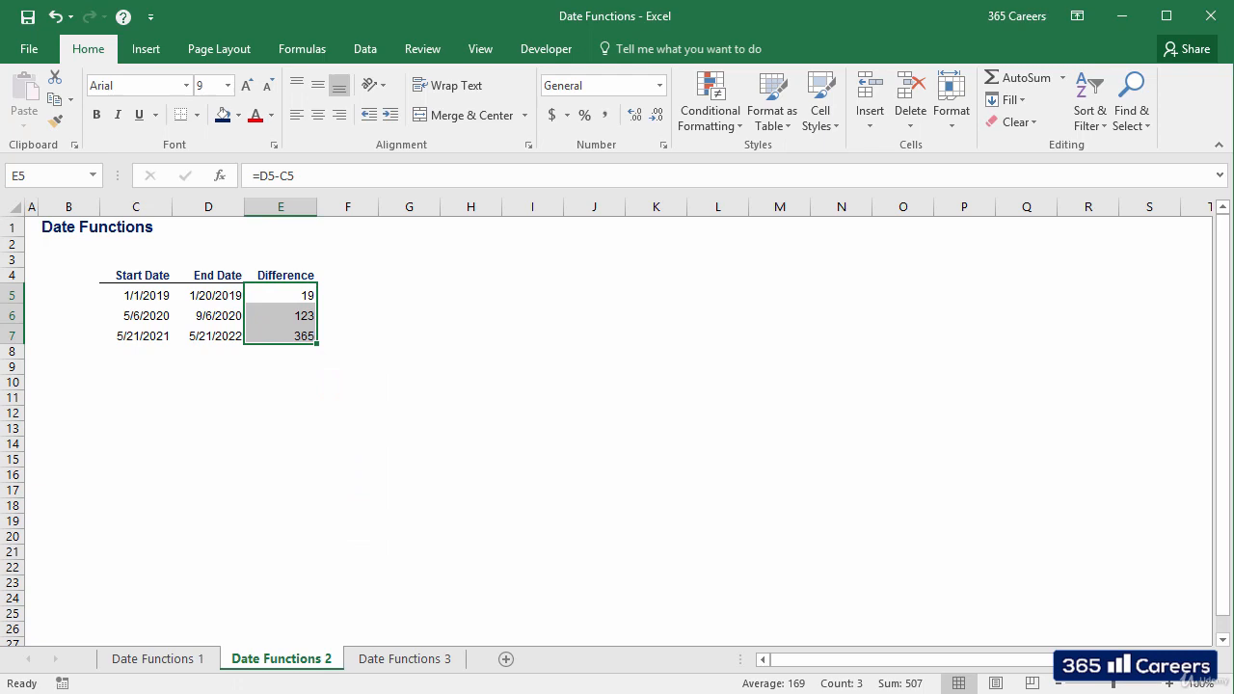
pyautogui.press('Right')
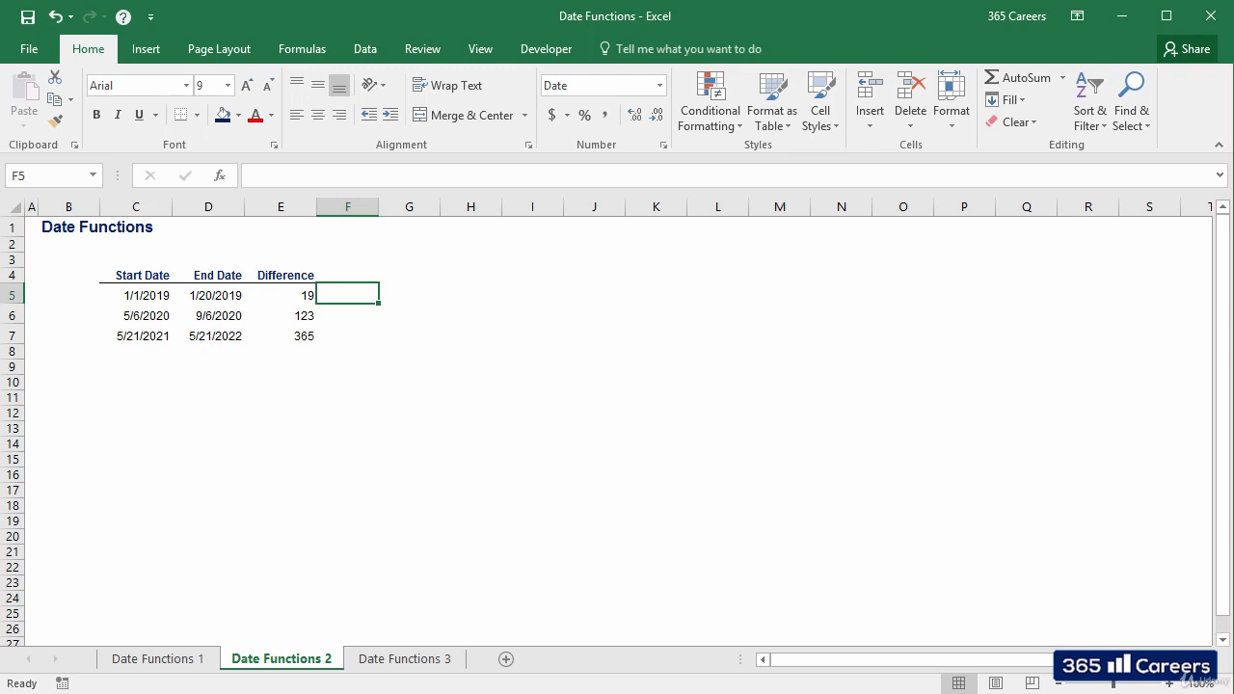
# Step: On the Date Functions 3 sheet, enter =EOMONTH(C5,1) in the first EOMONTH cell, D5
pyautogui.hotkey('ctrl', 'pagedown')
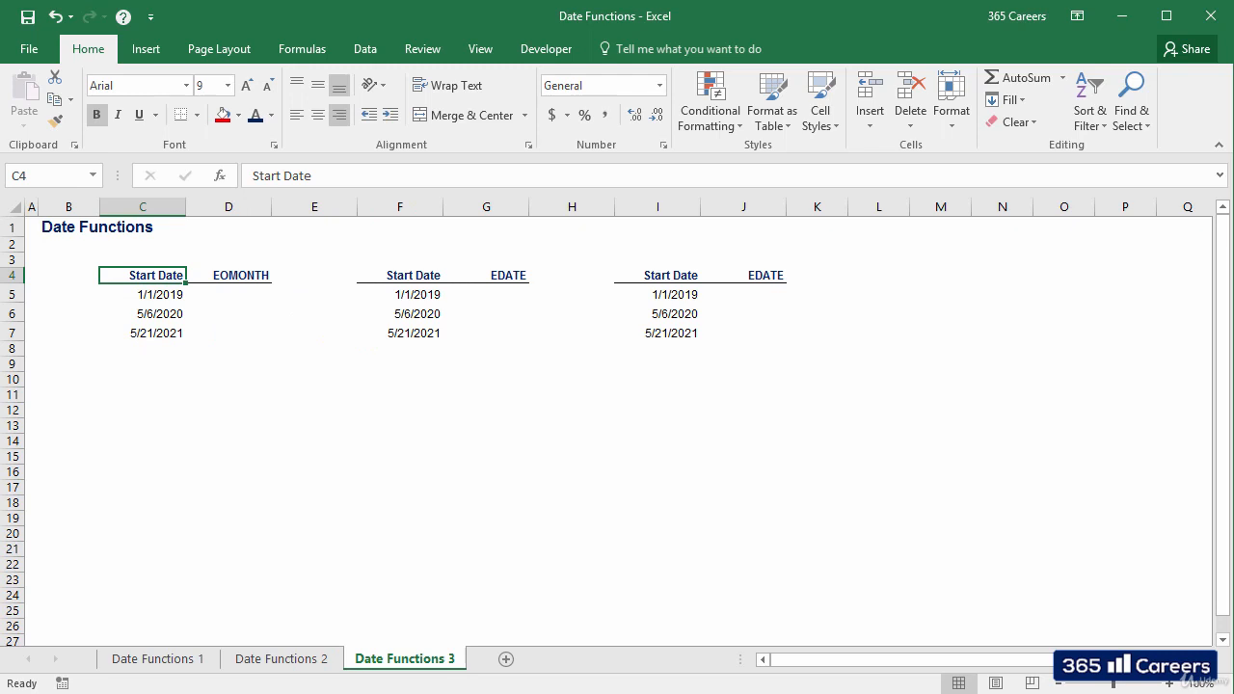
pyautogui.click(228, 276)
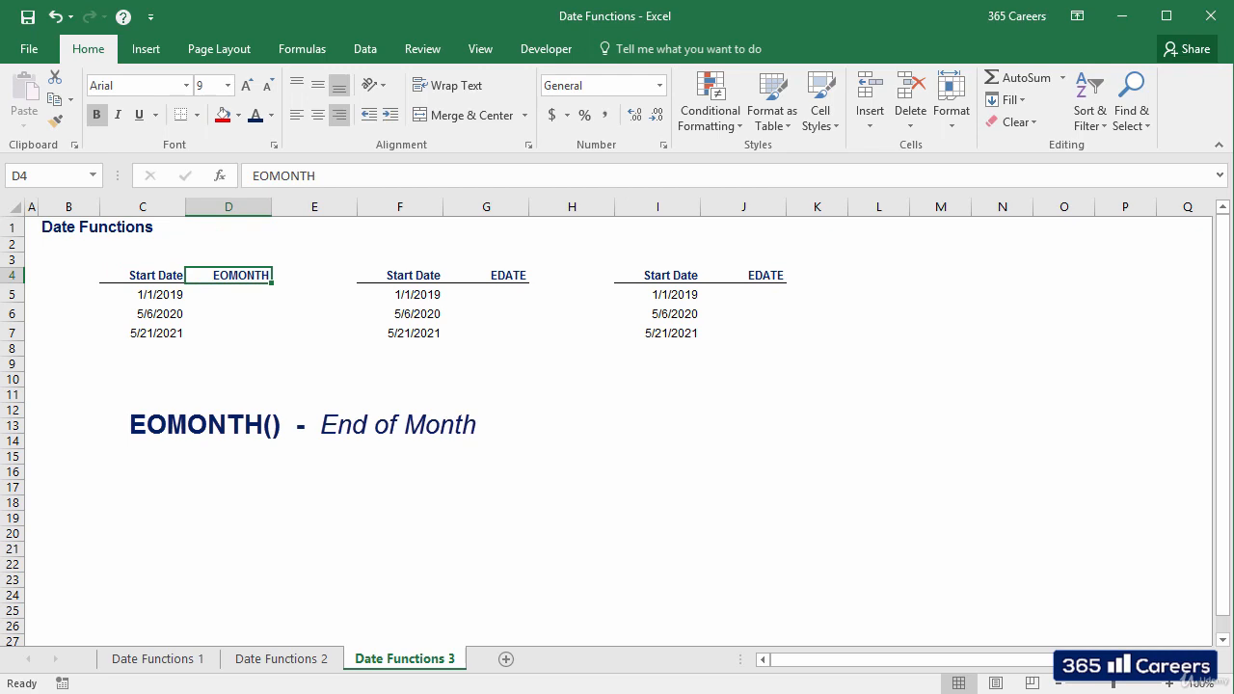
pyautogui.click(229, 295)
pyautogui.write('=')
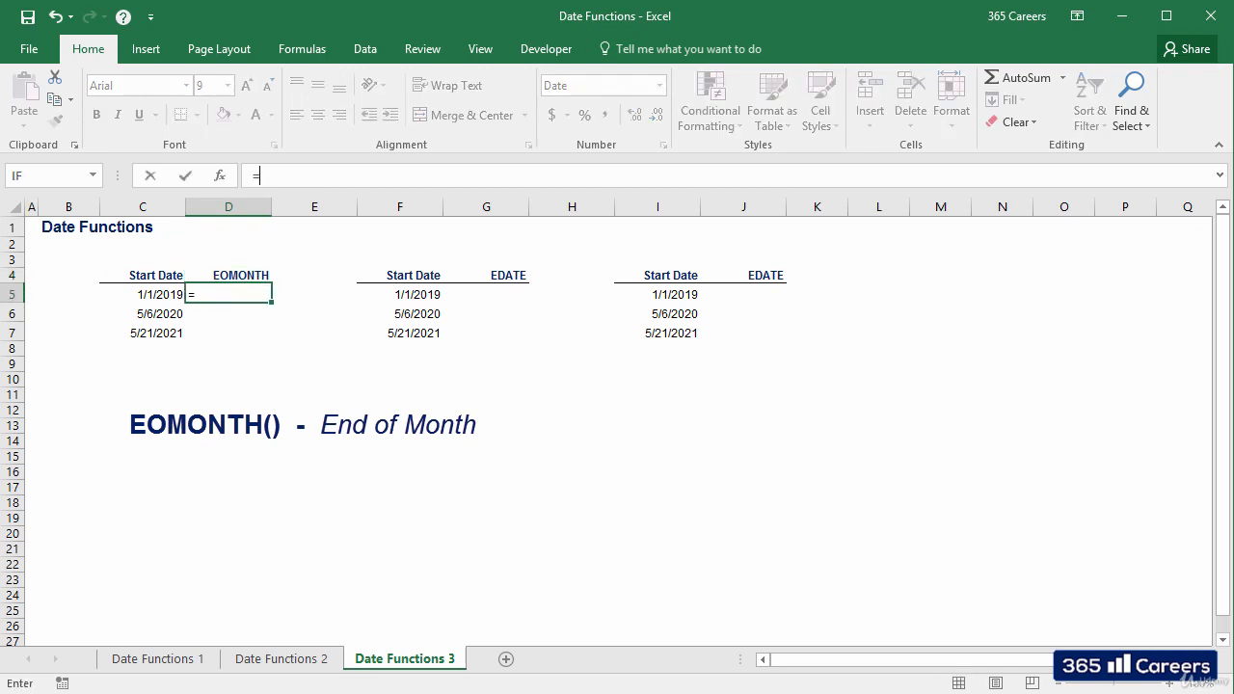
pyautogui.write('eomo')
pyautogui.press('Tab')
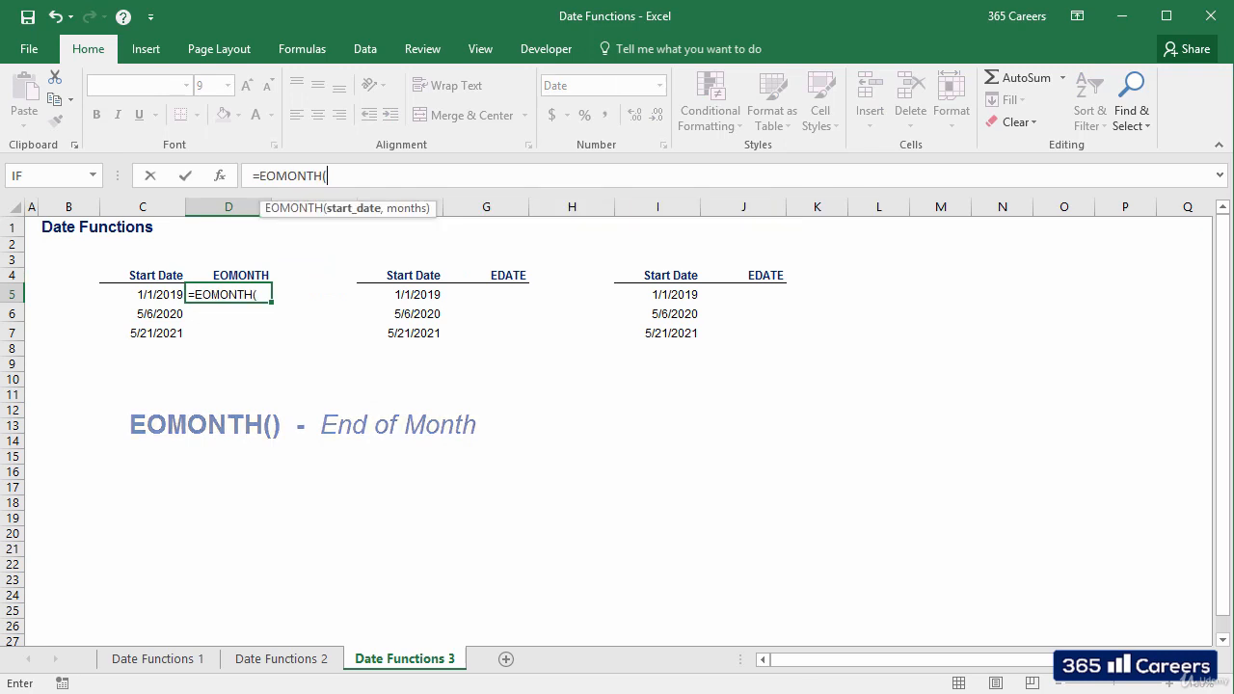
pyautogui.press('Left')
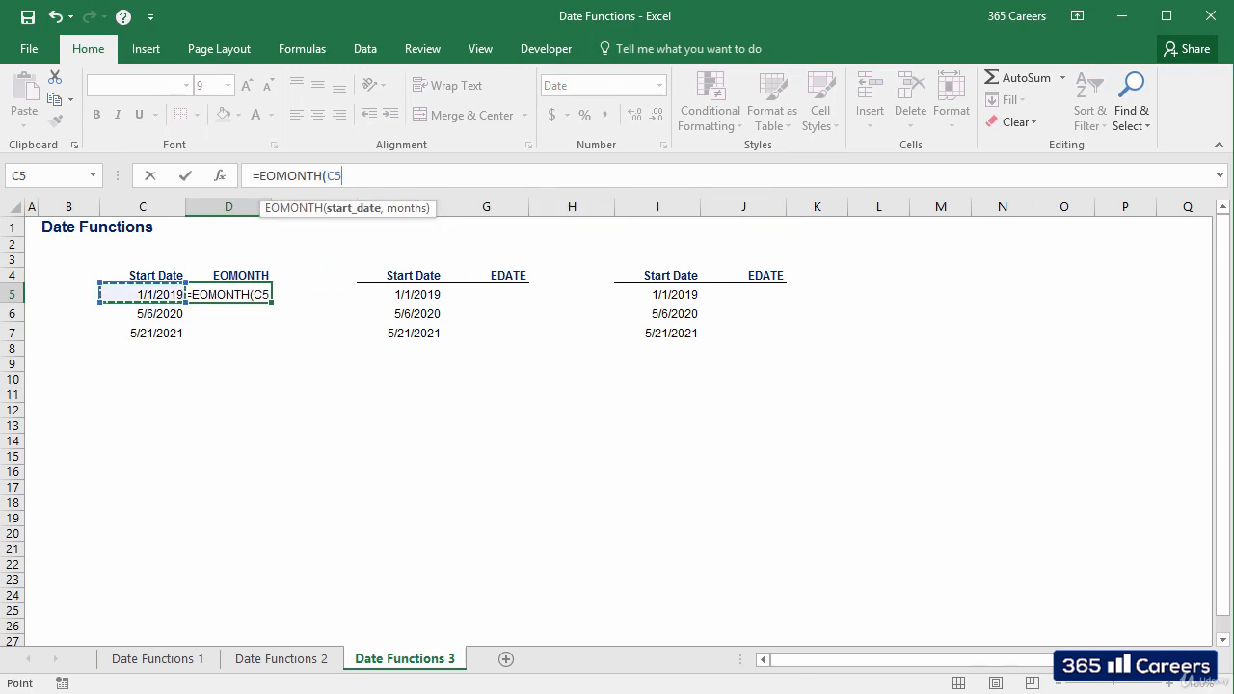
pyautogui.write(',1)')
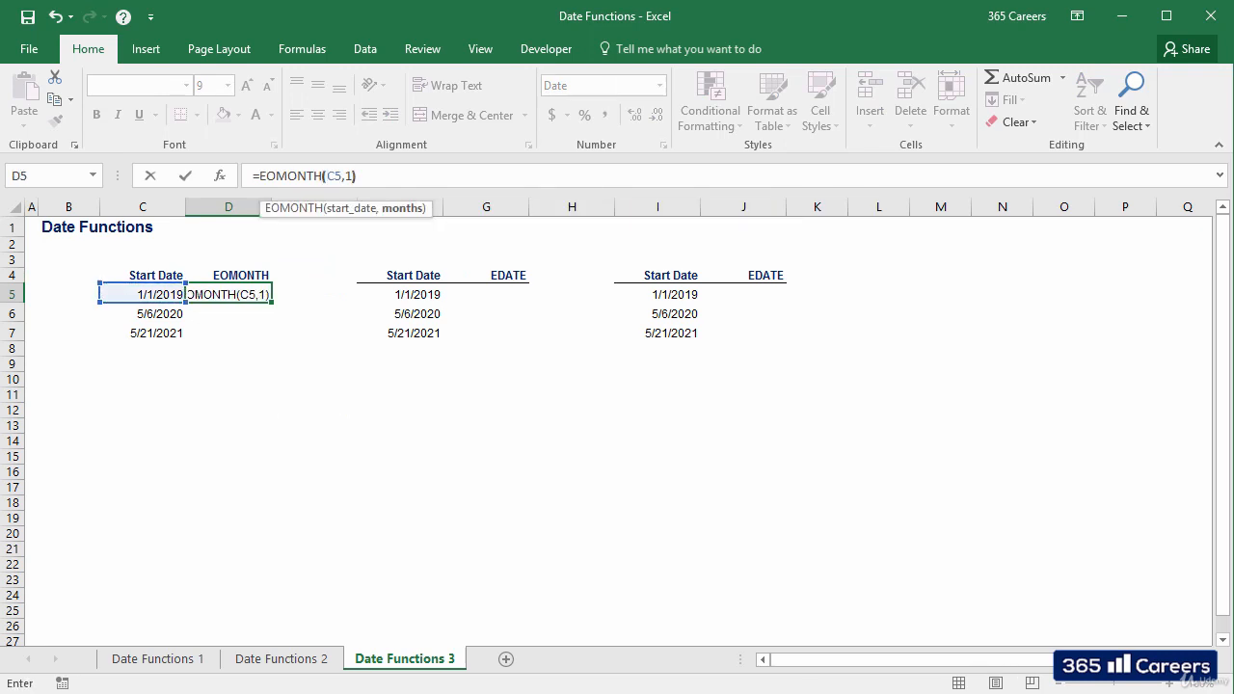
pyautogui.press('Return')
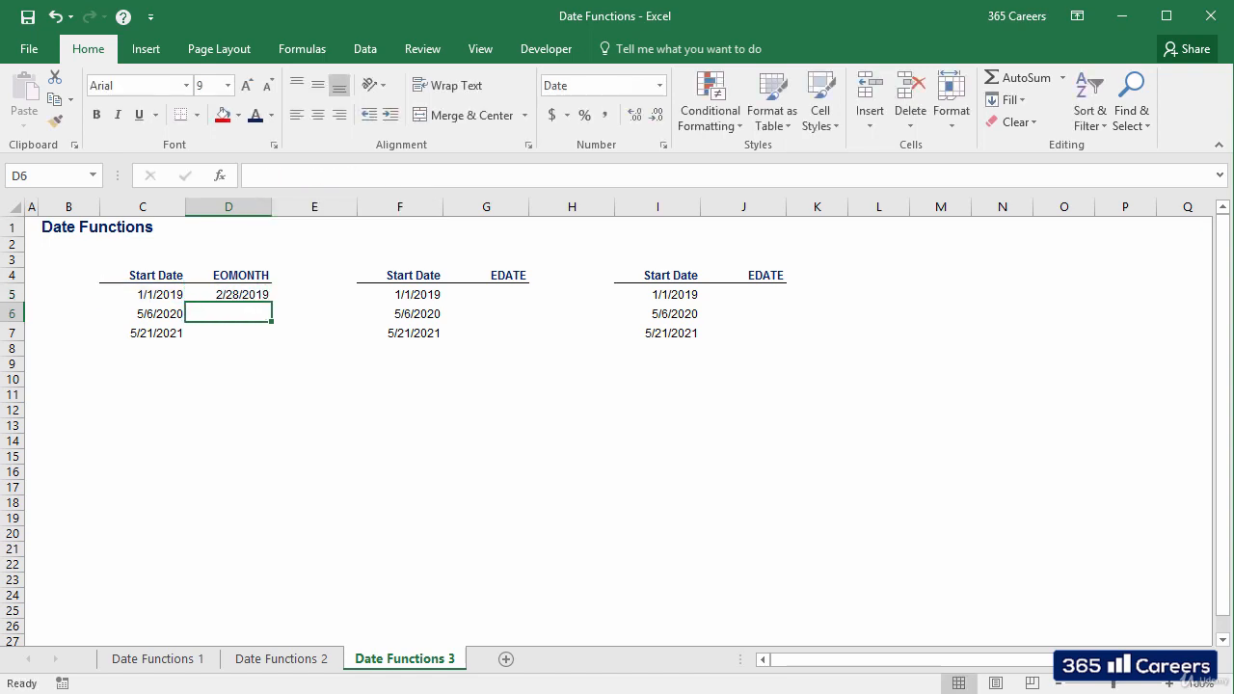
# Step: Copy the EOMONTH formula with a months argument of 1 from D5 down through D7
pyautogui.press('Up')
pyautogui.hotkey('ctrl', 'c')
pyautogui.hotkey('shift', 'Down')
pyautogui.hotkey('shift', 'Down')
pyautogui.press('Return')
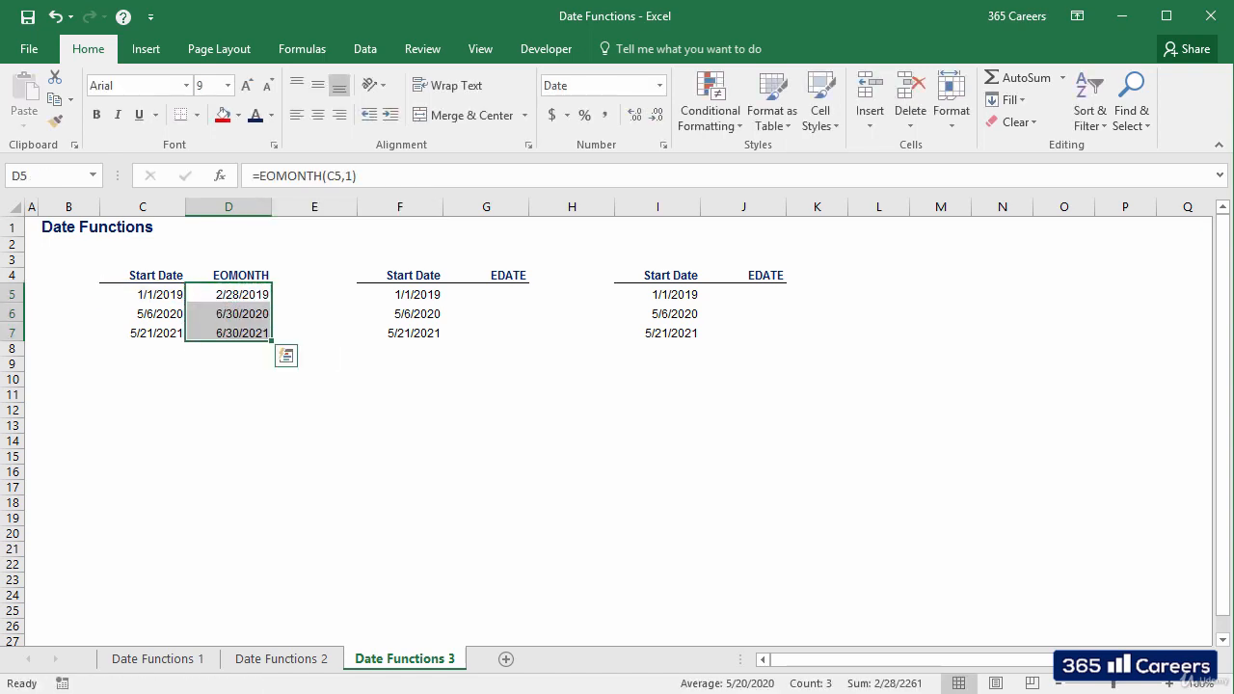
pyautogui.press('Down')
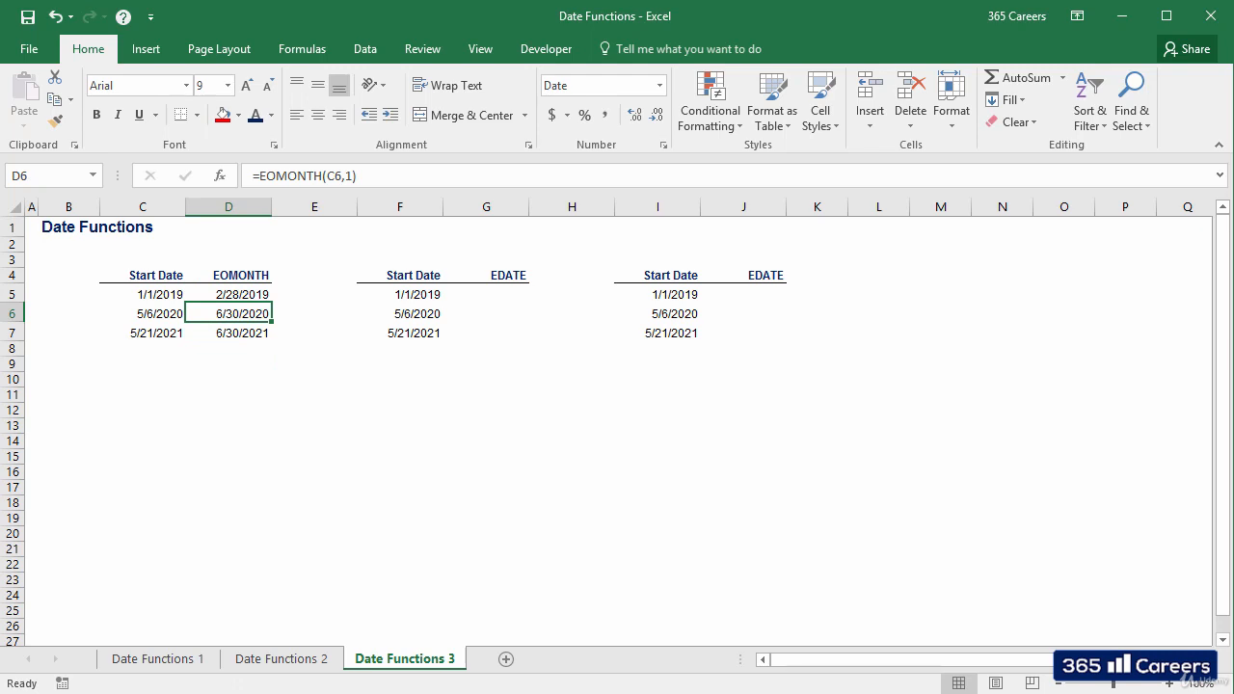
# Step: Change the months argument of the EOMONTH formula in D5 to 0
pyautogui.press('Up')
pyautogui.press('F2')
pyautogui.press('Left')
pyautogui.press('BackSpace')
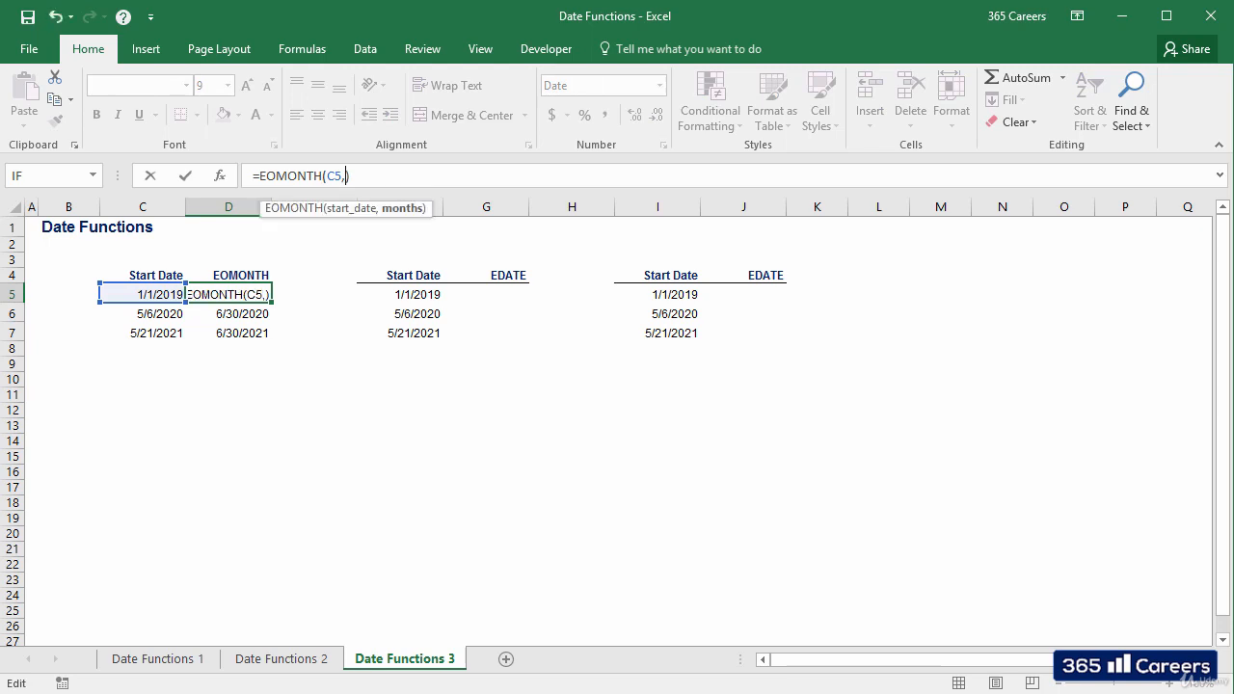
pyautogui.write('0')
pyautogui.press('Return')
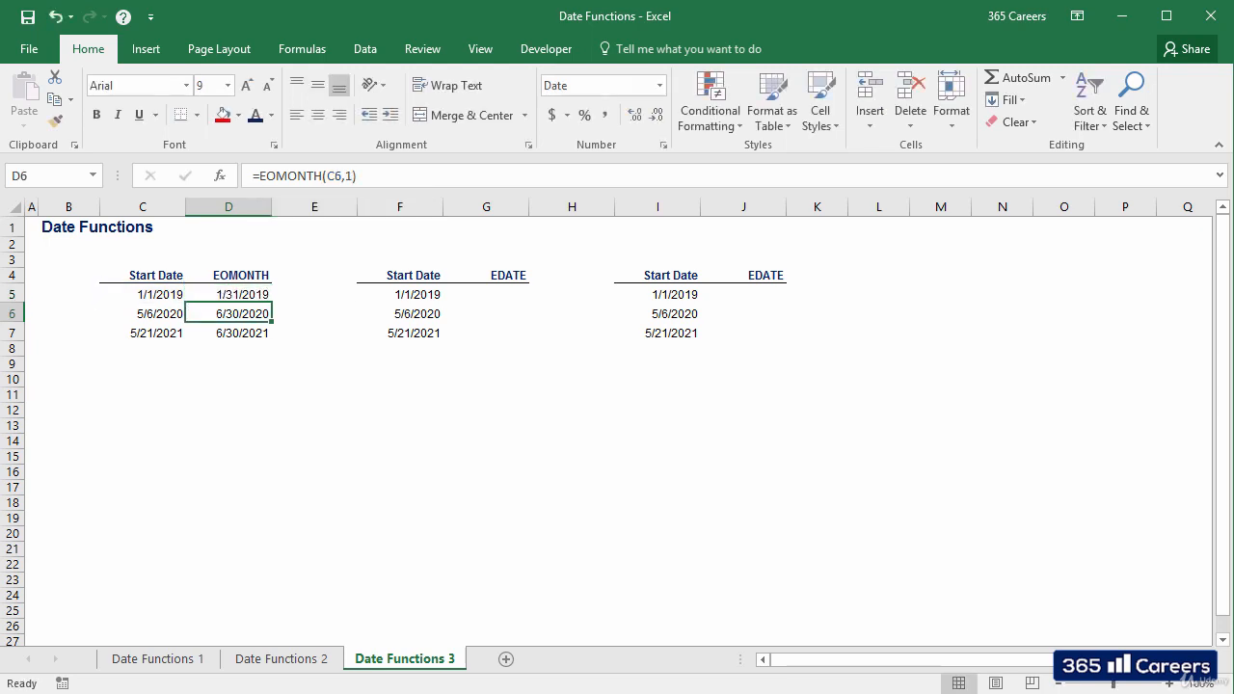
# Step: Copy the revised EOMONTH formula from D5 down through D7 and check the cell references in D6 and D7
pyautogui.press('Up')
pyautogui.hotkey('ctrl', 'c')
pyautogui.hotkey('shift', 'Down')
pyautogui.hotkey('shift', 'Down')
pyautogui.press('Return')
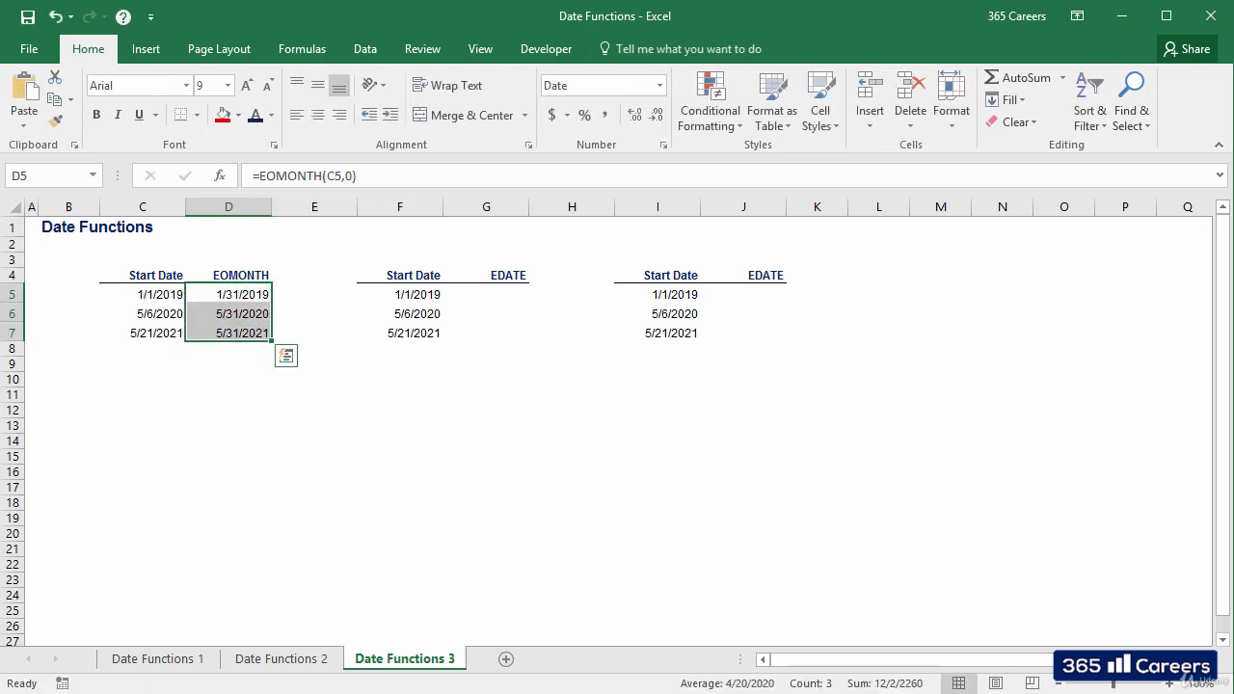
pyautogui.press('Down')
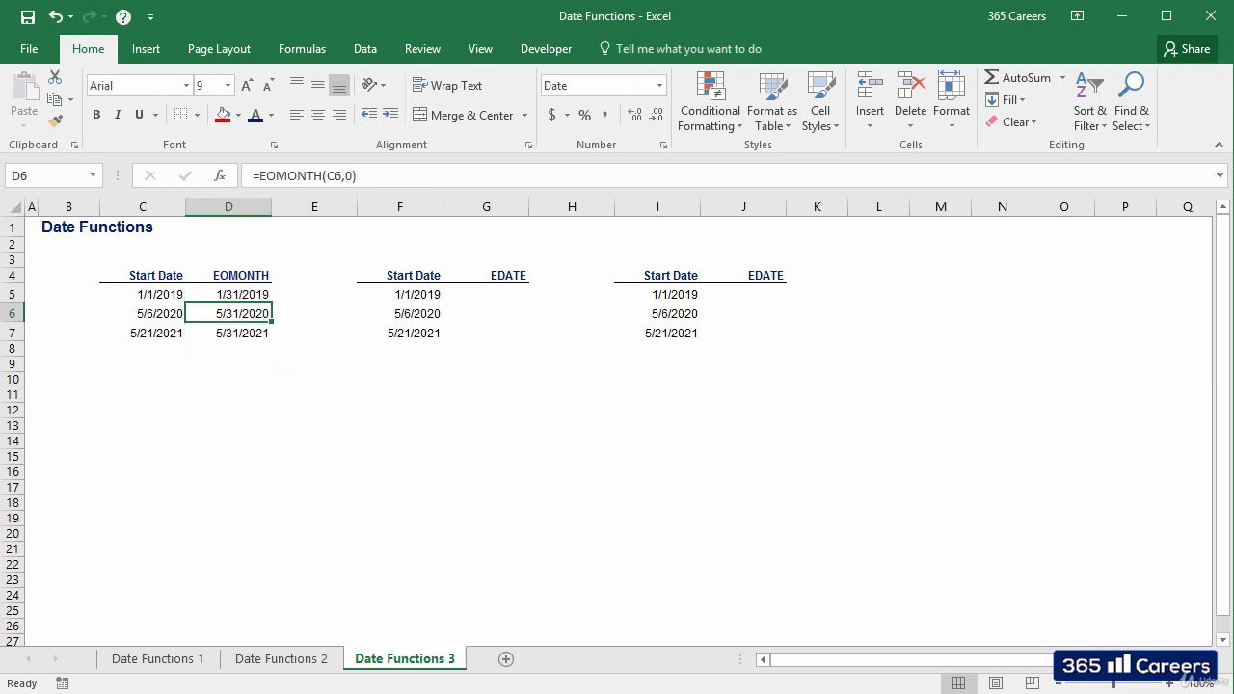
pyautogui.press('F2')
pyautogui.press('Return')
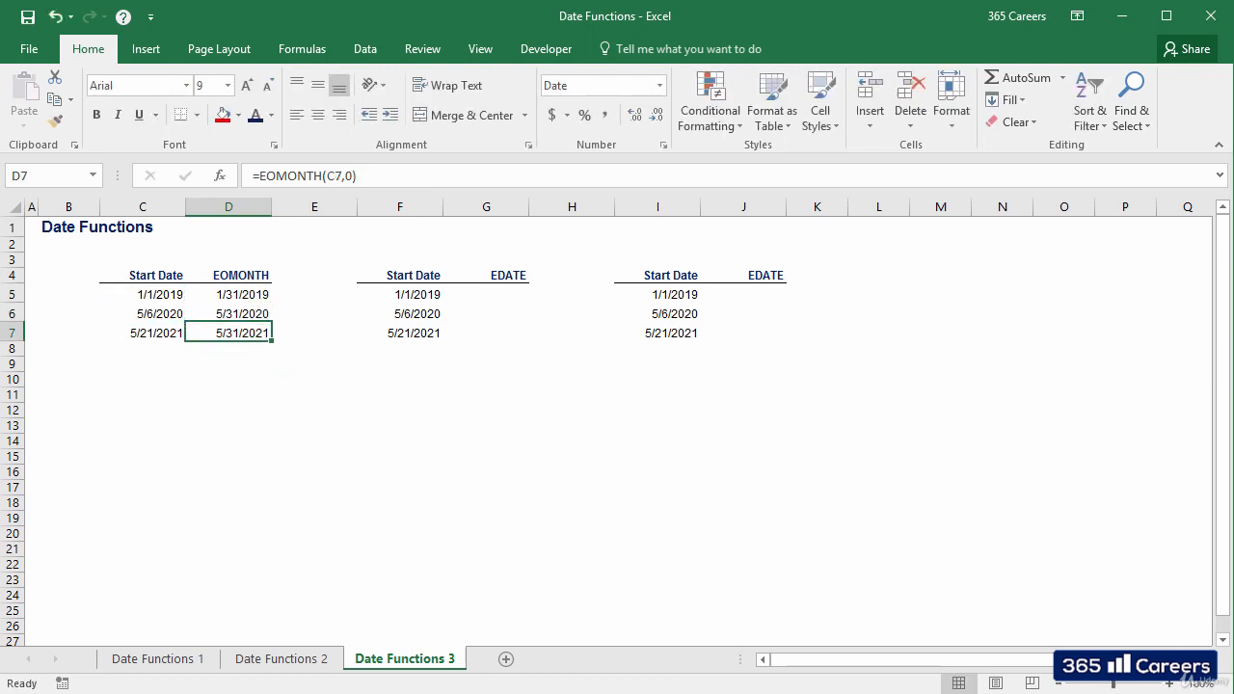
pyautogui.press('F2')
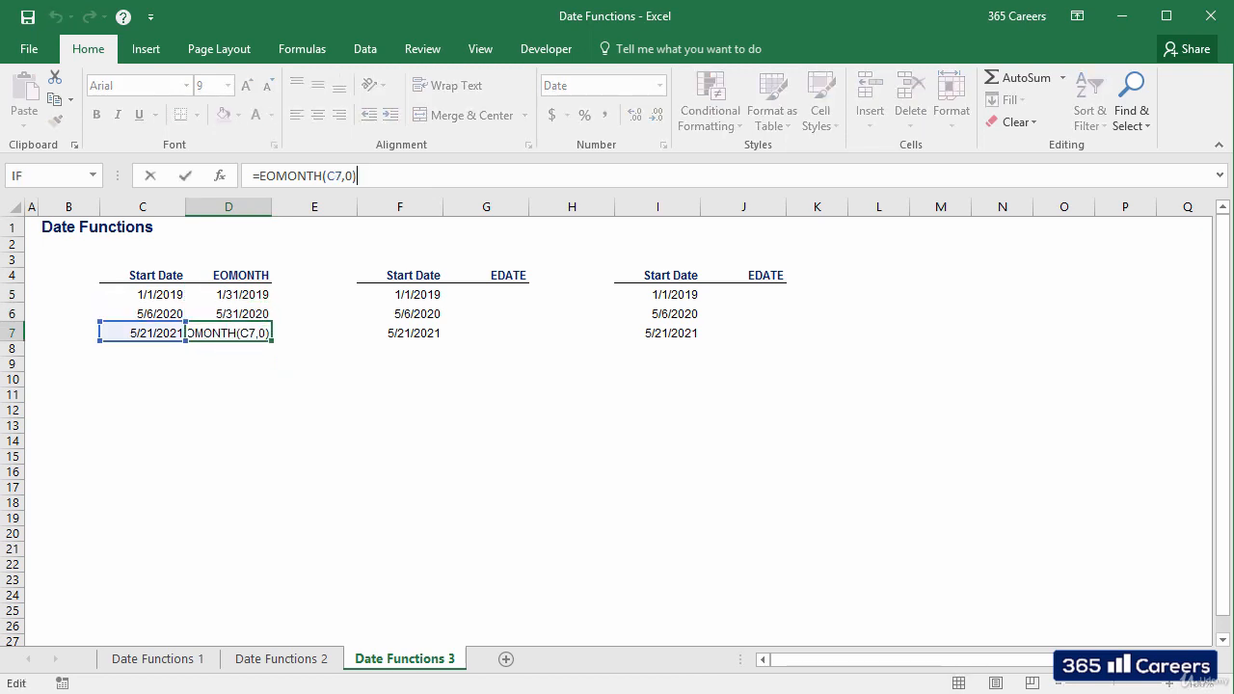
pyautogui.hotkey('ctrl', 'Return')
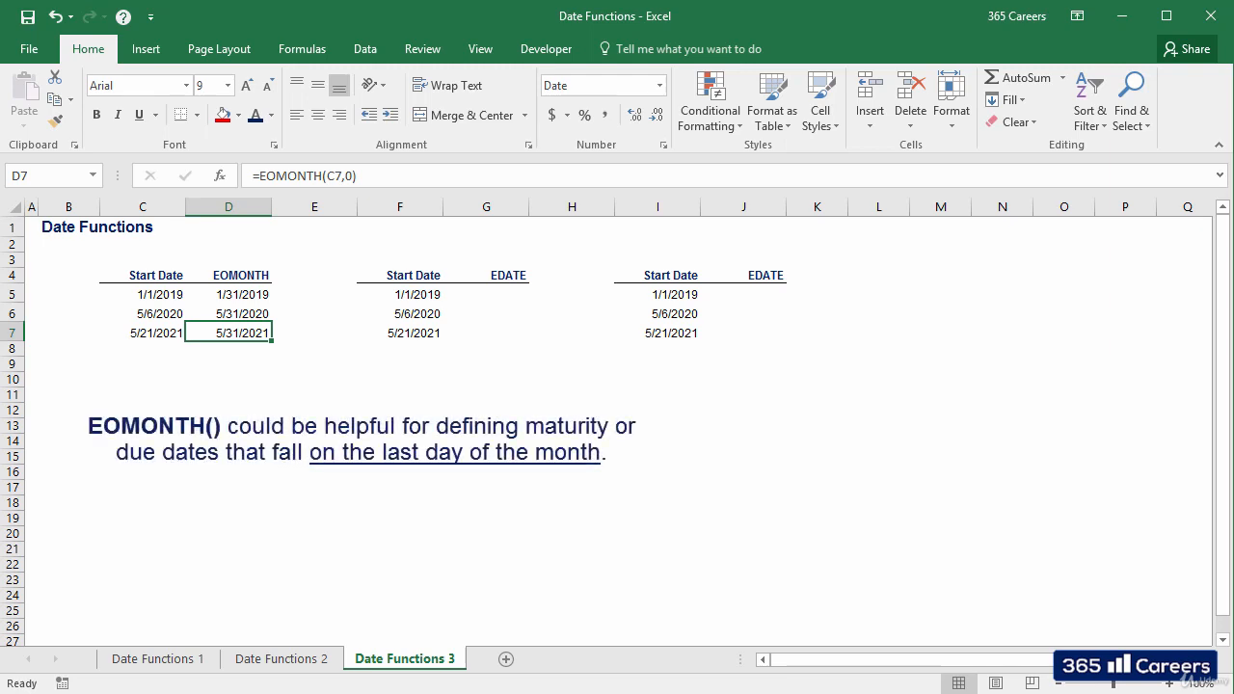
# Step: Enter =EDATE(F5,5) in G5, the first cell of the EDATE column in the middle table
pyautogui.hotkey('ctrl', 'Up')
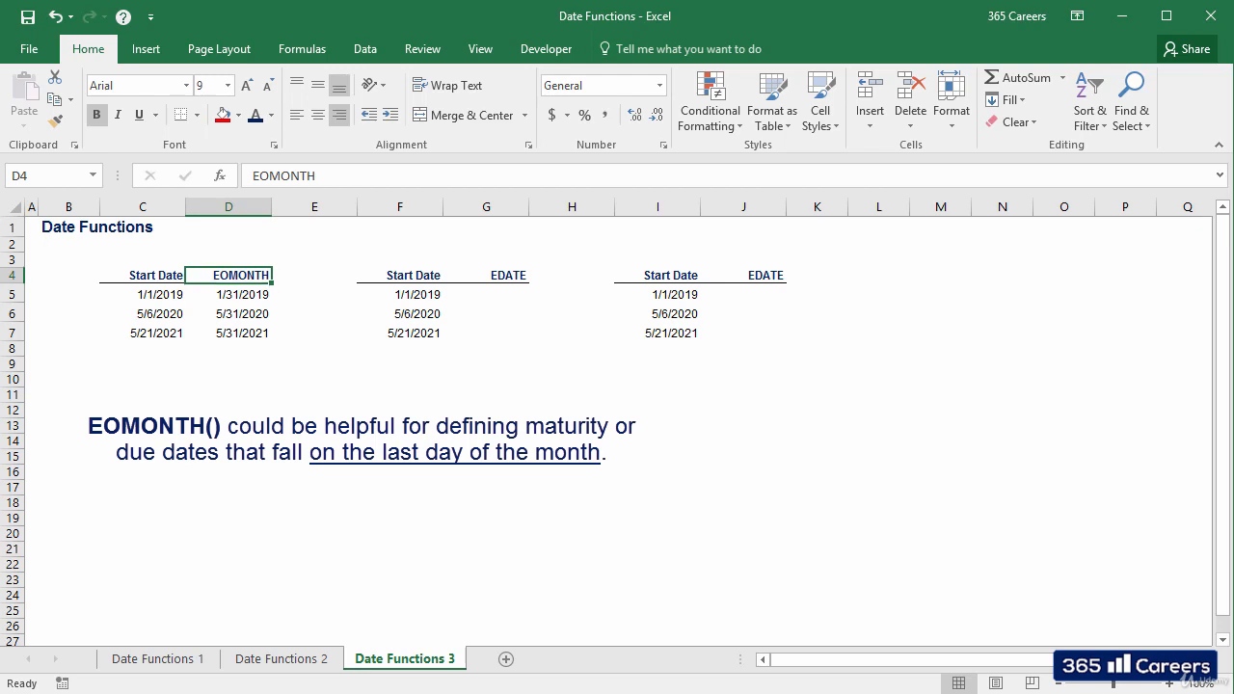
pyautogui.hotkey('ctrl', 'Right')
pyautogui.press('Right')
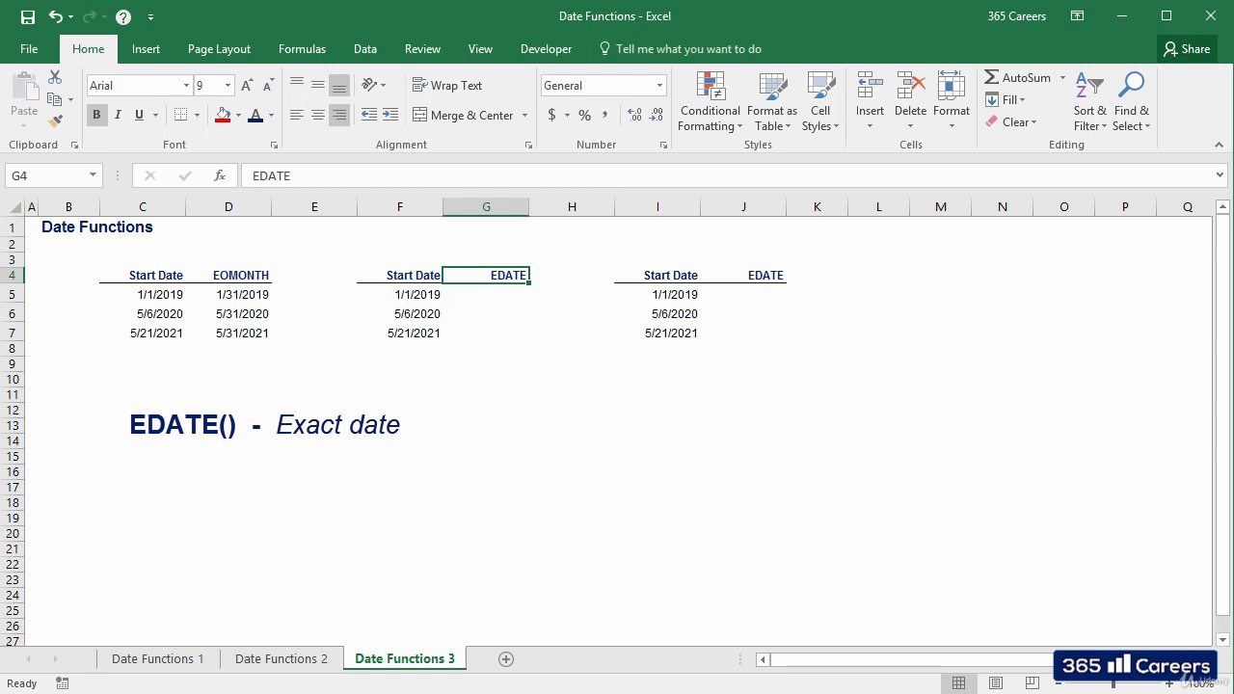
pyautogui.press('Down')
pyautogui.write('=ed')
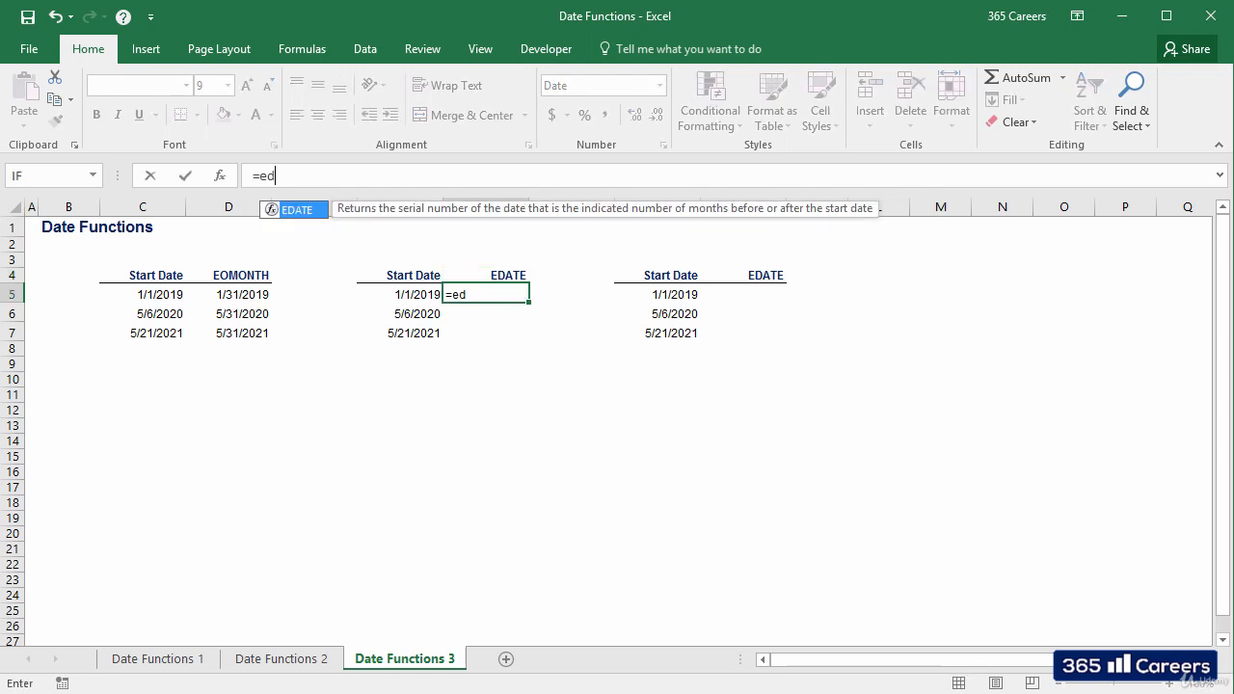
pyautogui.press('Tab')
pyautogui.press('Left')
pyautogui.write(',')
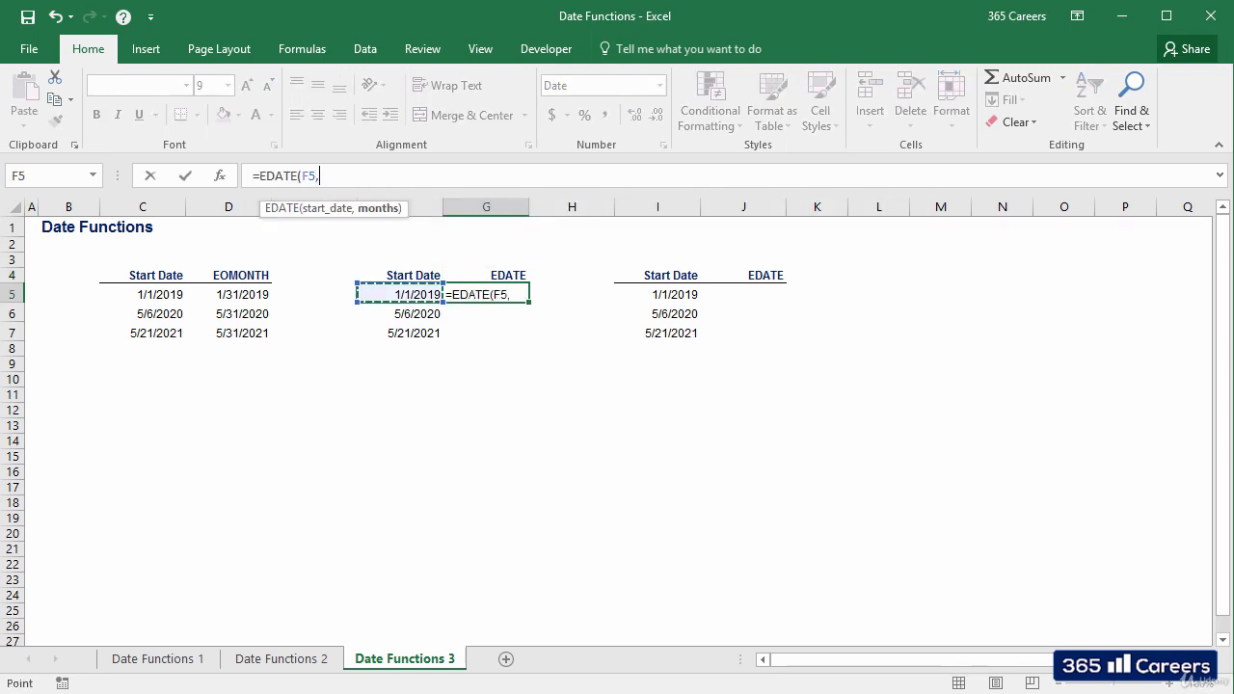
pyautogui.write('5')
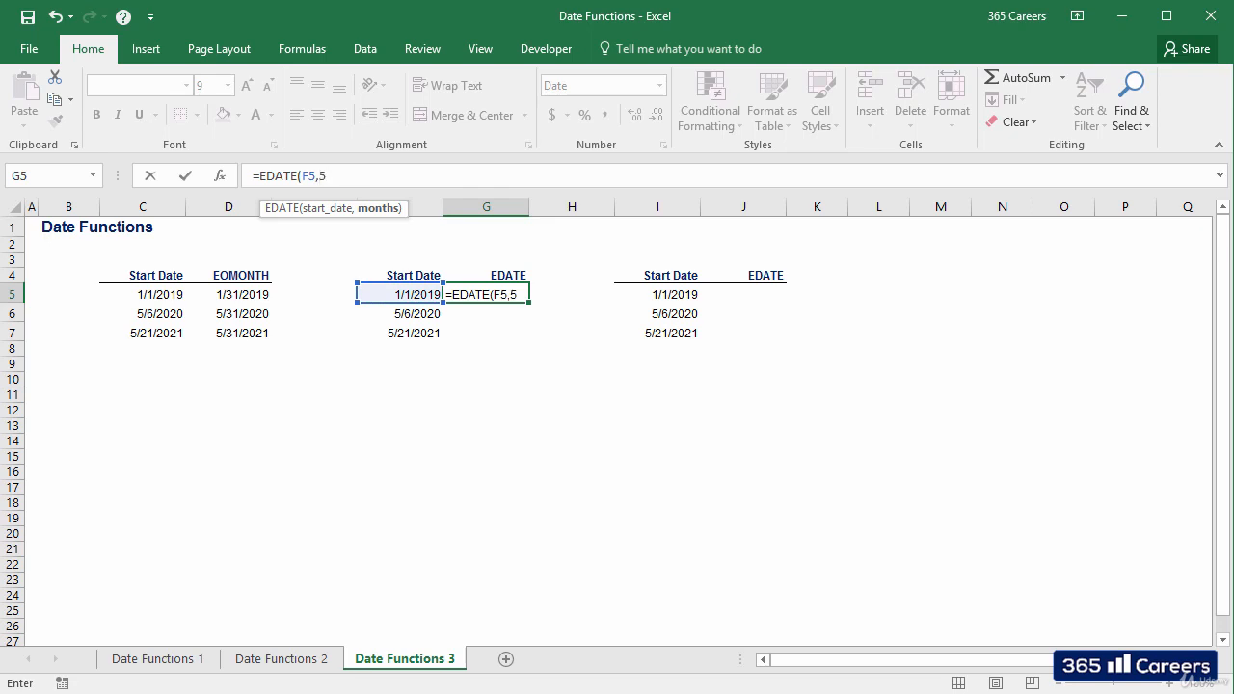
pyautogui.write(')')
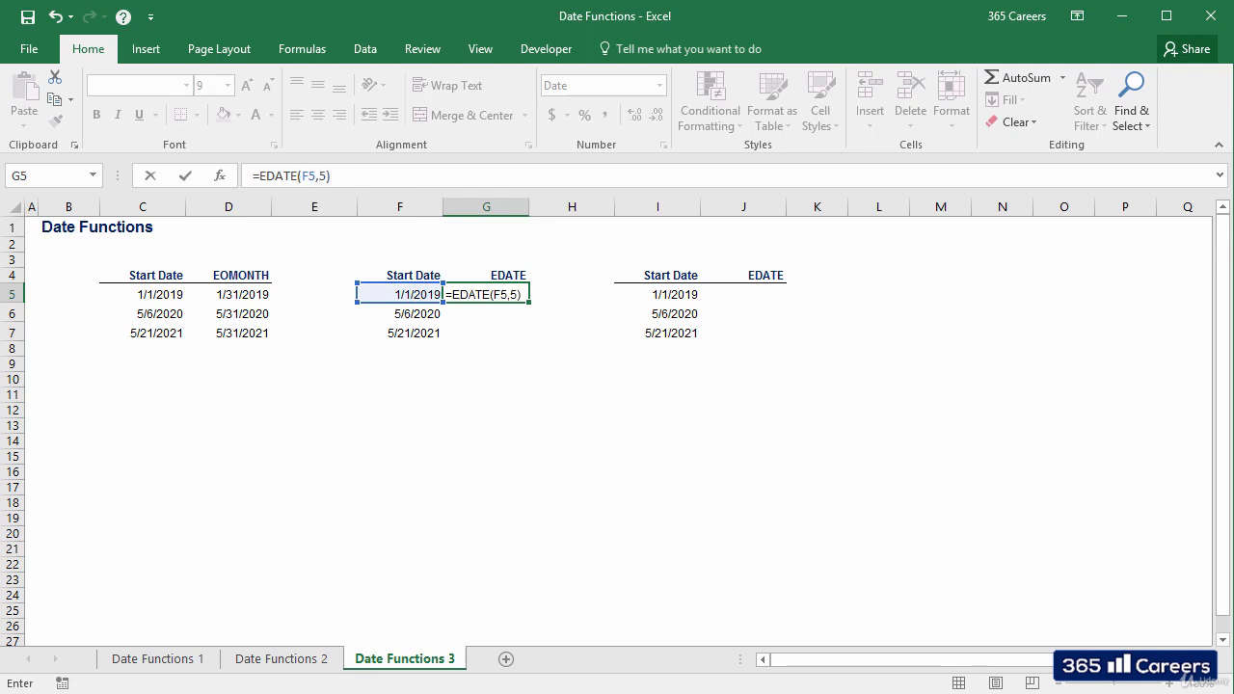
pyautogui.press('Return')
# Step: Copy the EDATE formula from G5 down through G7 and check the cell references in G6 and G7
pyautogui.press('Up')
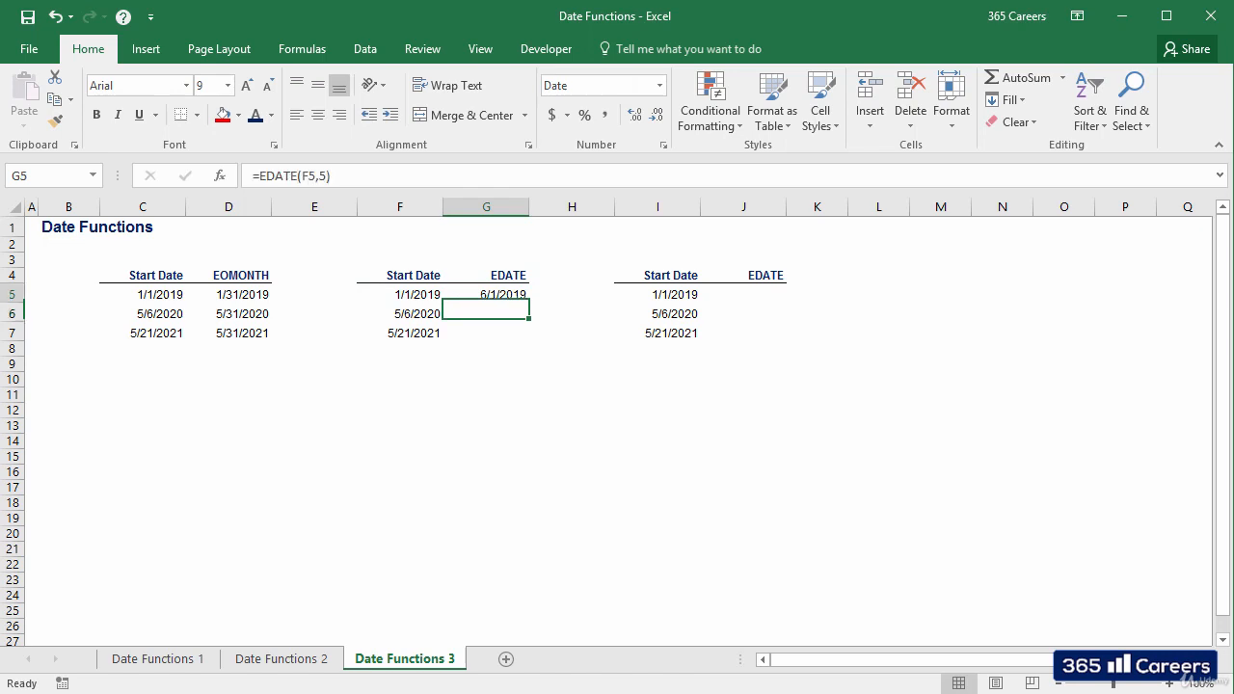
pyautogui.hotkey('ctrl', 'c')
pyautogui.hotkey('shift', 'Down')
pyautogui.hotkey('shift', 'Down')
pyautogui.hotkey('ctrl', 'v')
pyautogui.press('Escape')
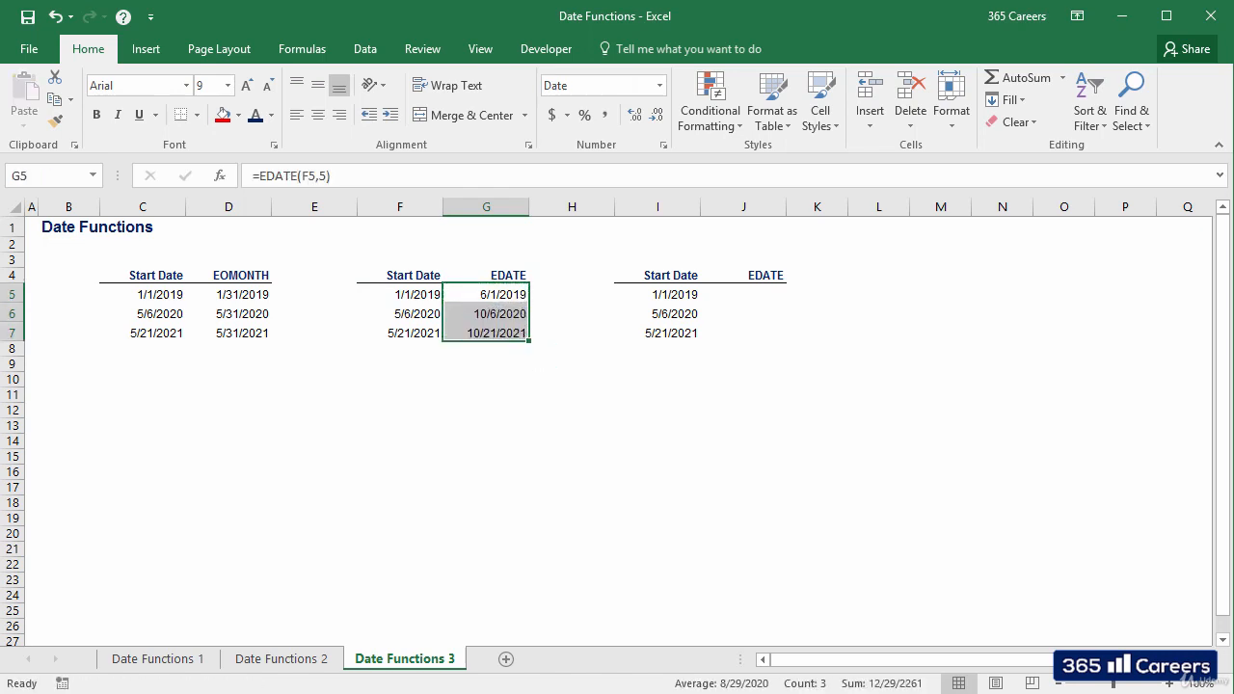
pyautogui.press('Down')
pyautogui.press('F2')
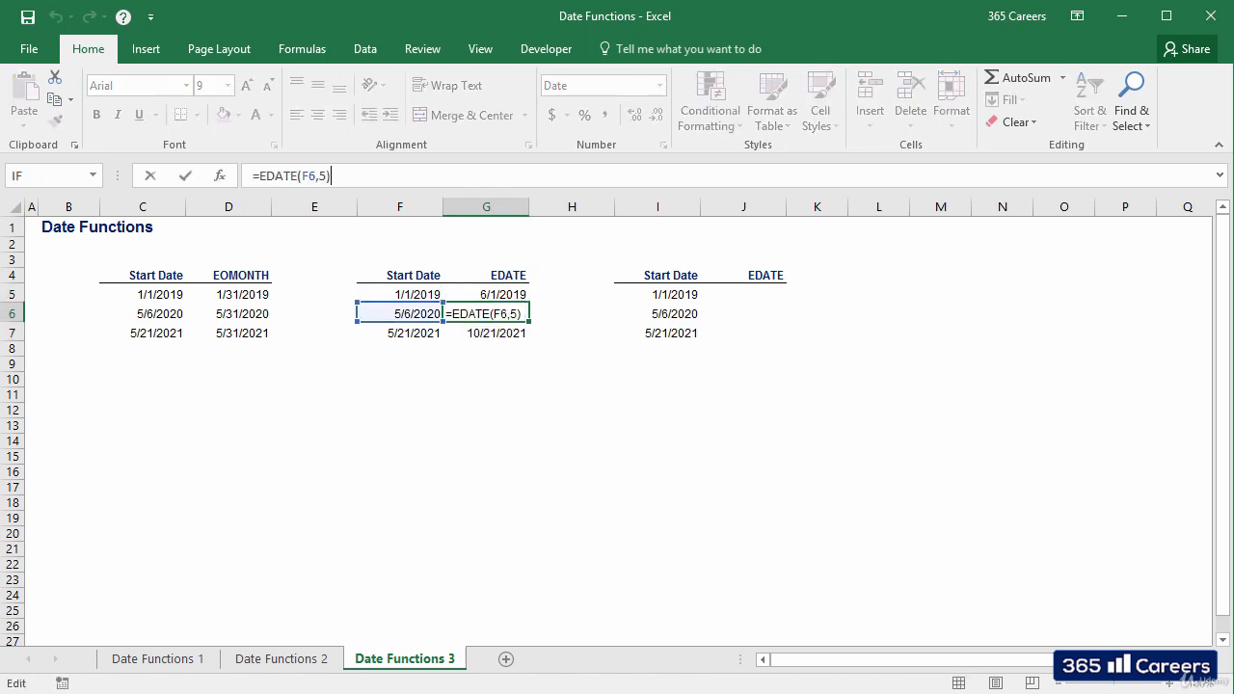
pyautogui.press('Escape')
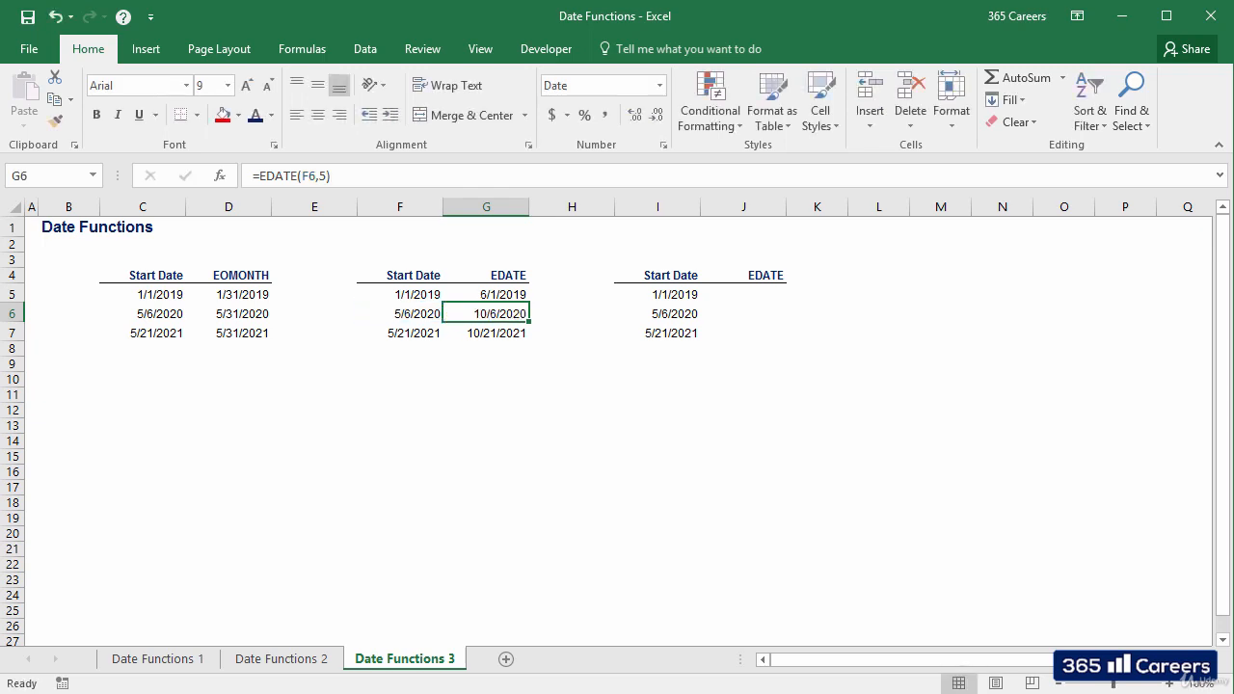
pyautogui.press('Down')
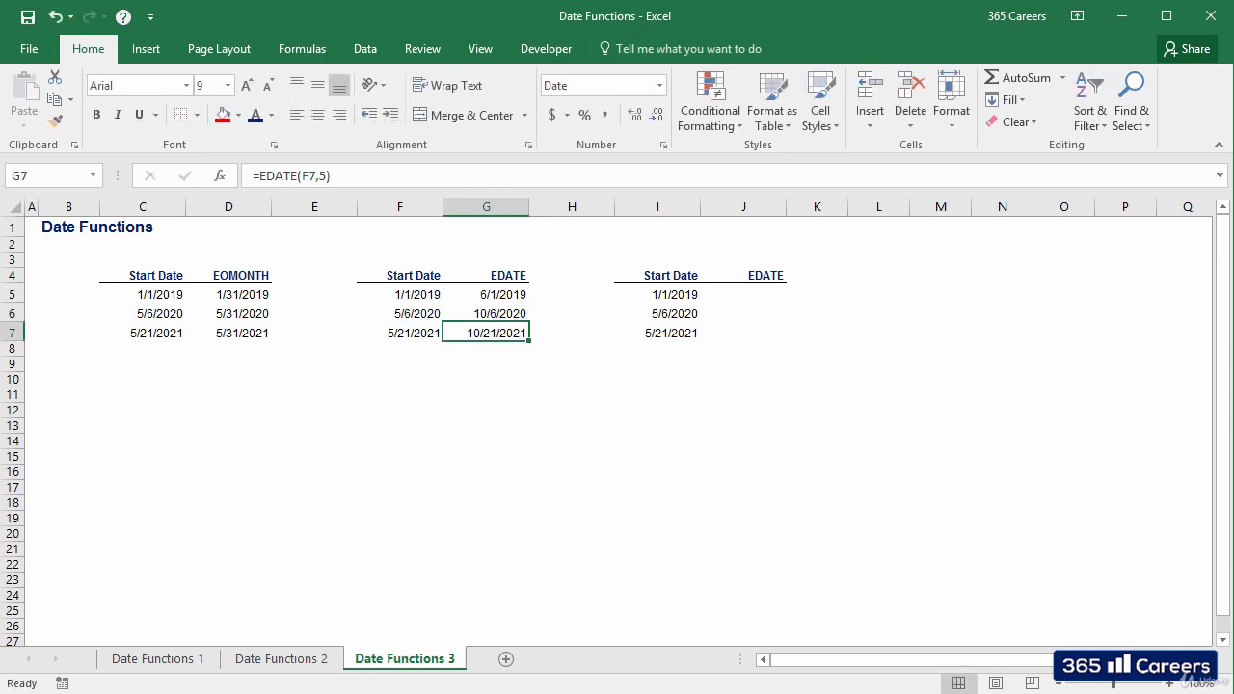
pyautogui.press('F2')
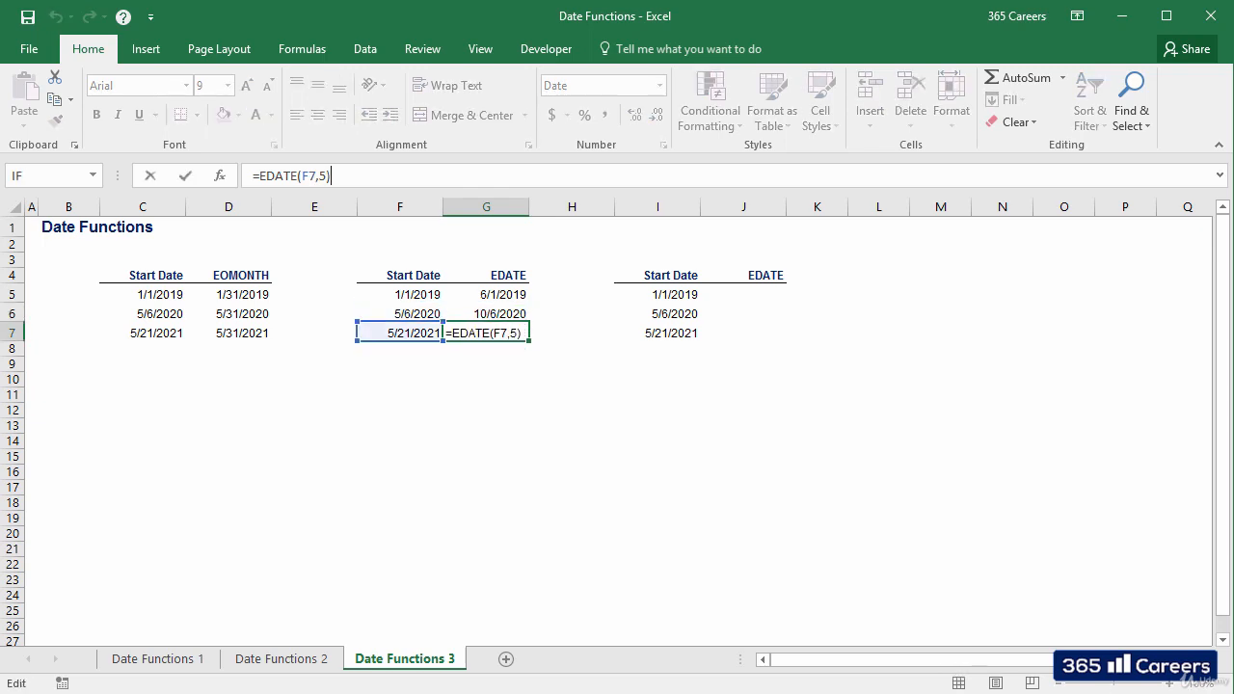
pyautogui.press('Escape')
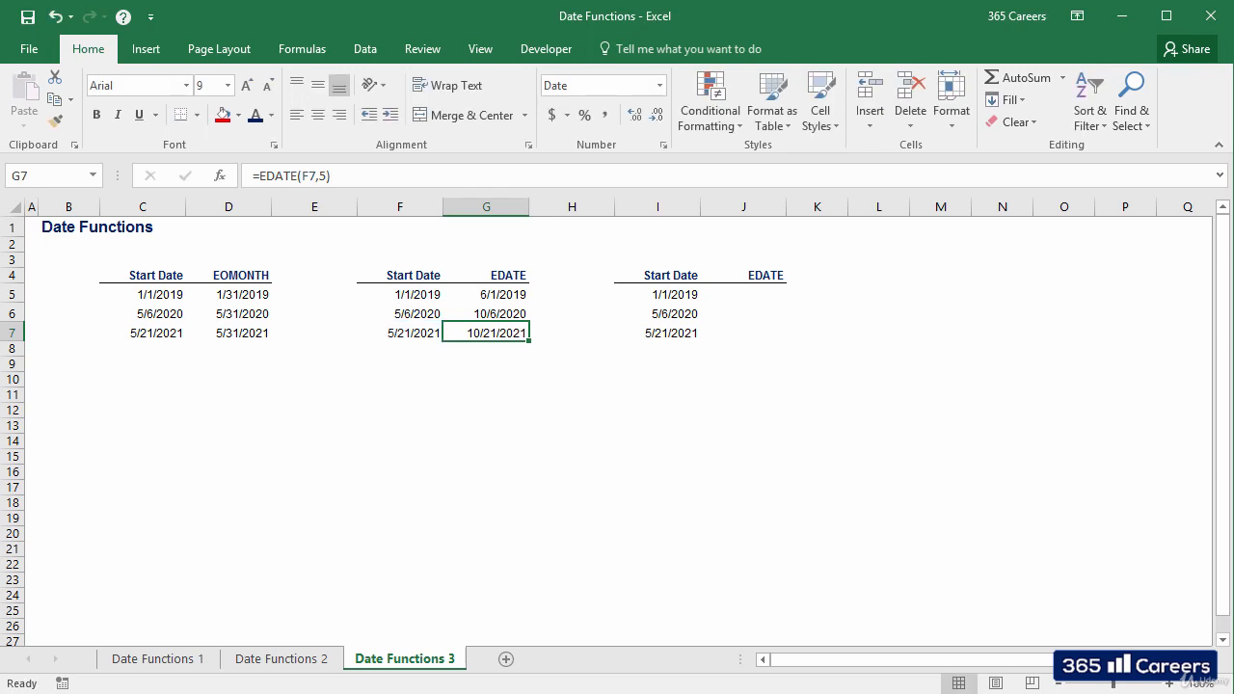
# Step: Enter =EDATE(I5, 5*12) in J5 of the third table to add five years to the start date
pyautogui.press('Up')
pyautogui.press('Up')
pyautogui.press('Up')
pyautogui.press('Right')
pyautogui.press('Right')
pyautogui.press('Right')
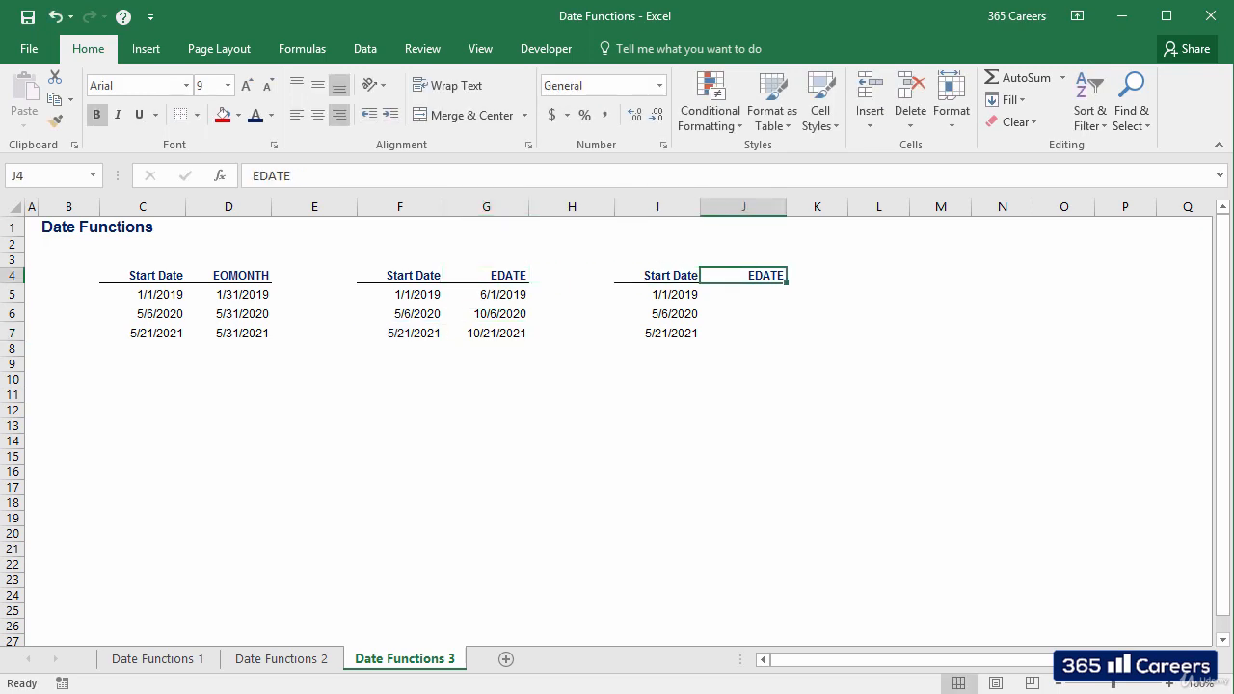
pyautogui.press('Down')
pyautogui.write('=ed')
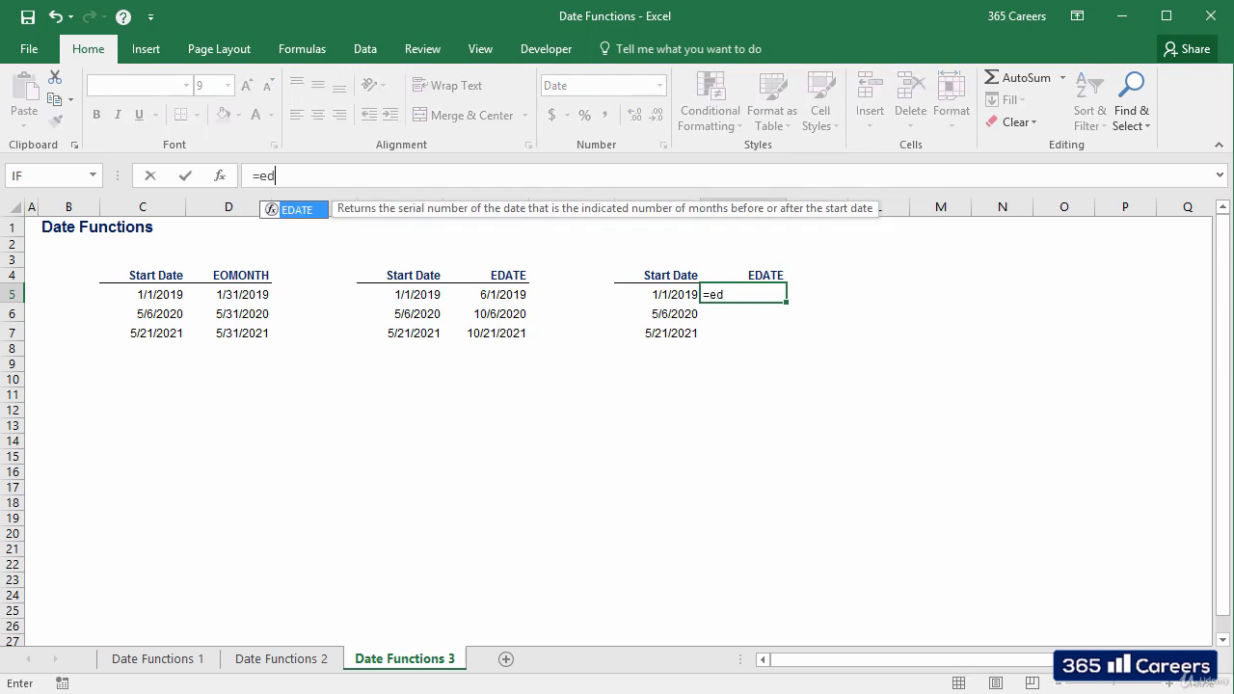
pyautogui.press('Tab')
pyautogui.press('Left')
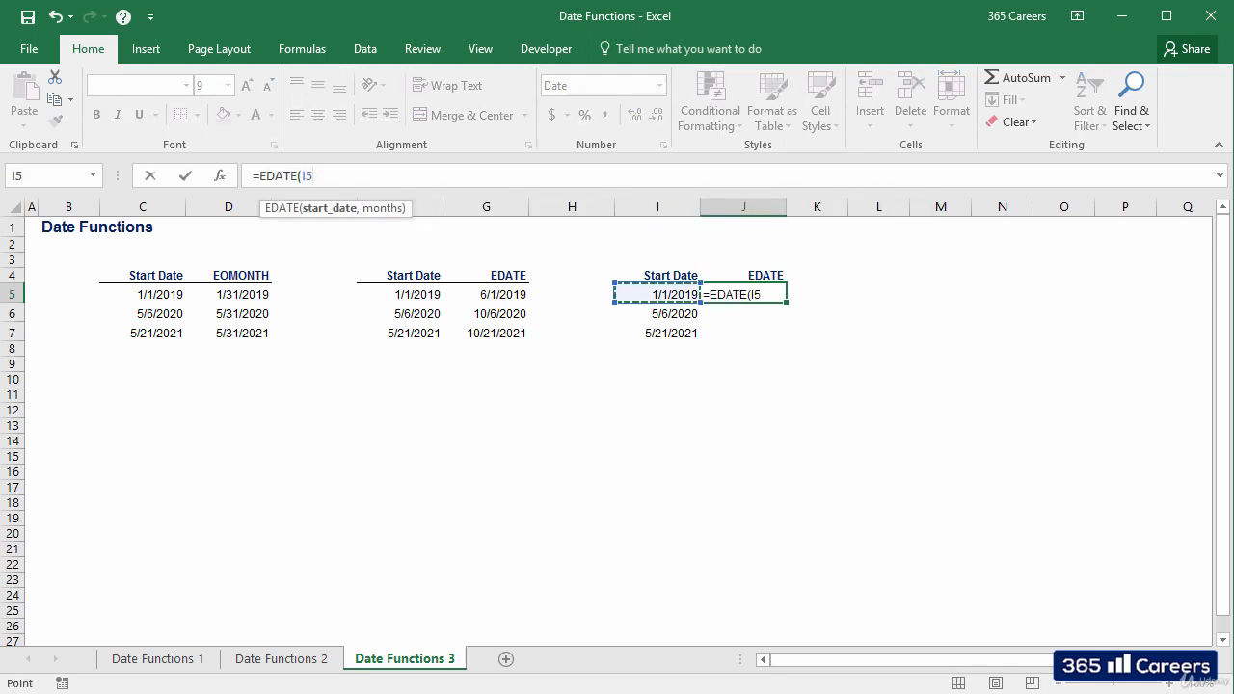
pyautogui.write(', 5*12)')
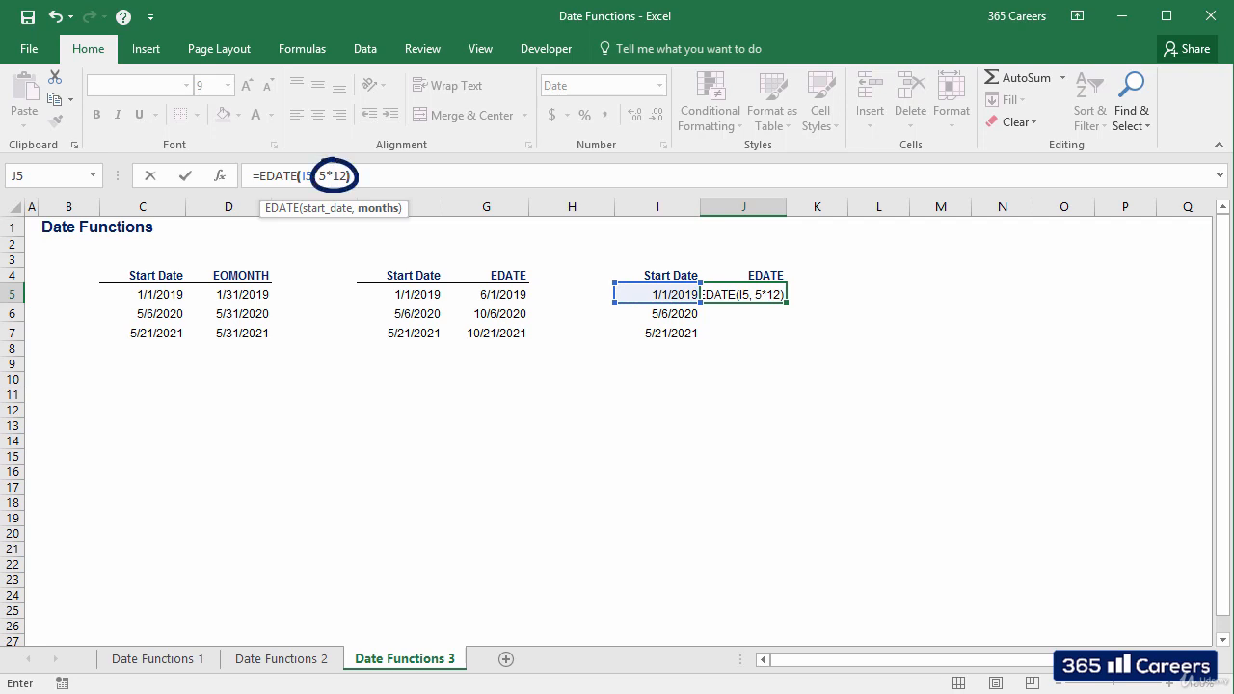
pyautogui.press('Return')
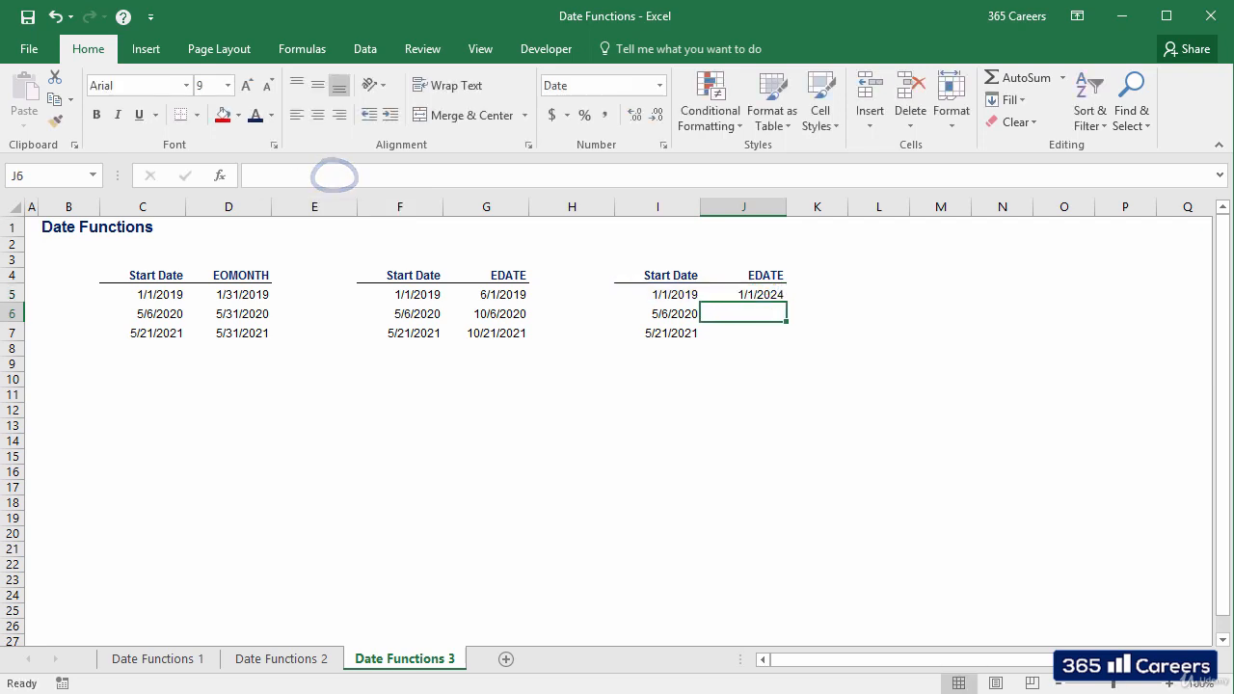
# Step: Copy the five-year EDATE formula from J5 down through J7 and check the cell references in J6 and J7
pyautogui.press('Up')
pyautogui.hotkey('ctrl', 'c')
pyautogui.hotkey('shift', 'Down')
pyautogui.hotkey('shift', 'Down')
pyautogui.press('Return')
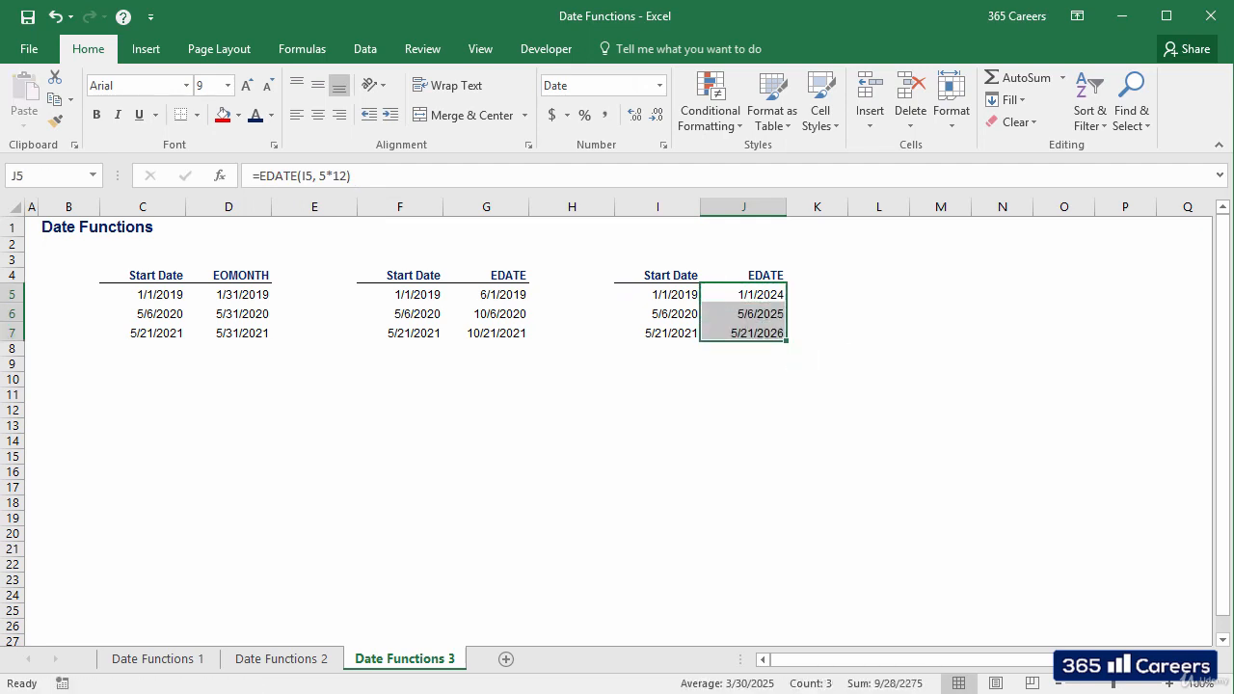
pyautogui.press('Down')
pyautogui.press('F2')
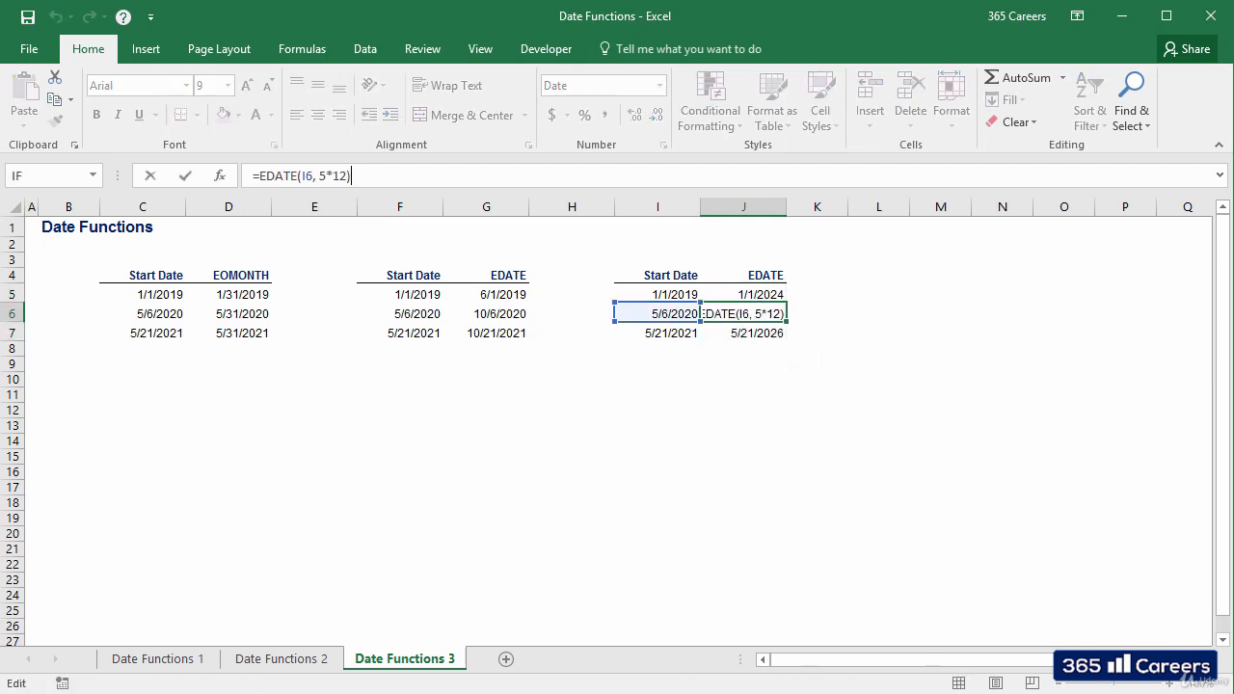
pyautogui.press('Escape')
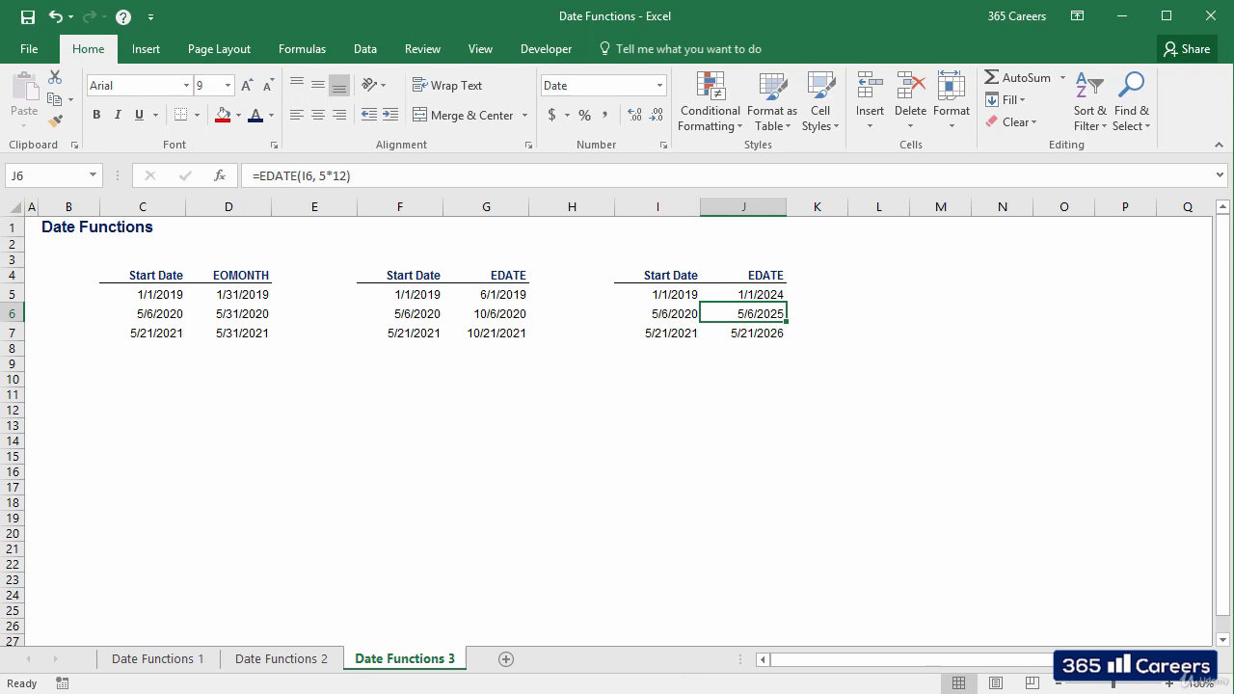
pyautogui.press('Down')
pyautogui.press('F2')
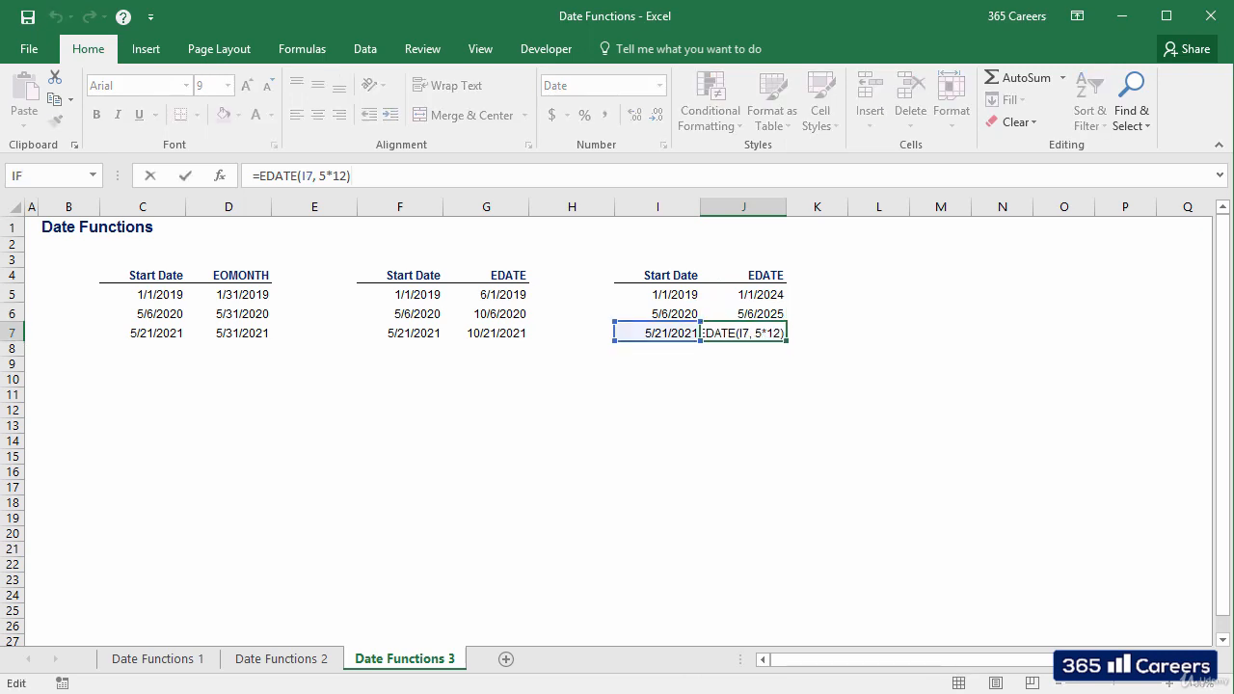
pyautogui.press('Escape')
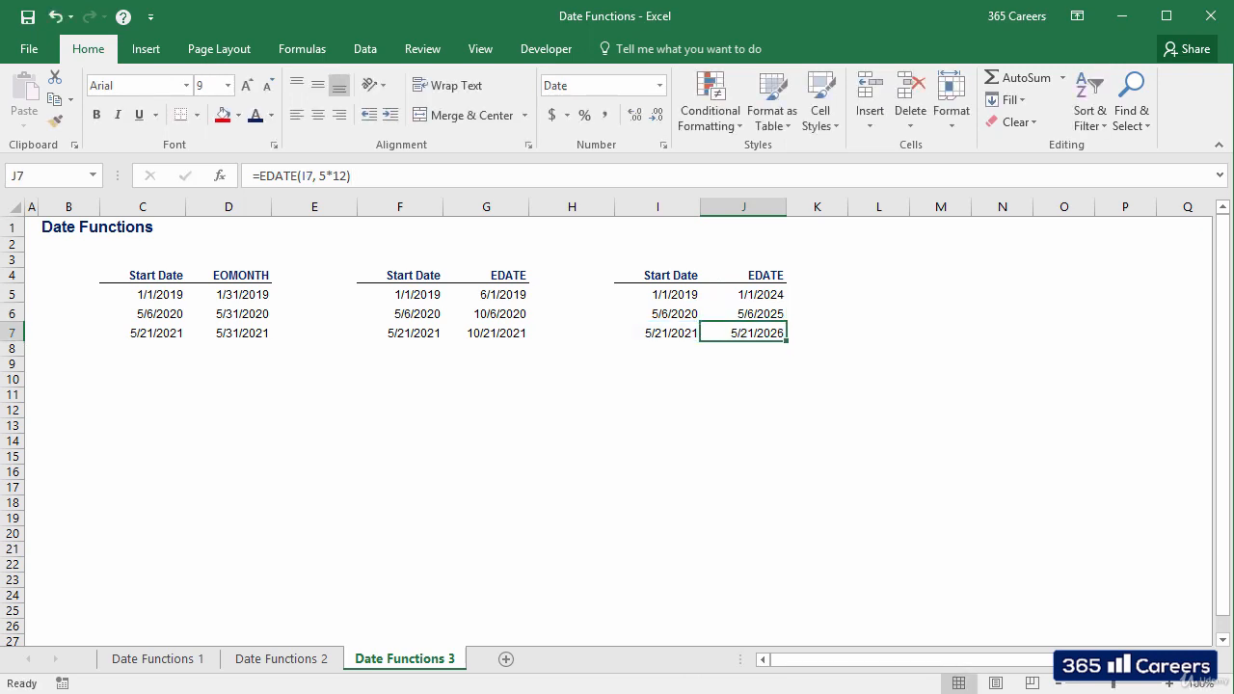
pyautogui.press('Right')
pyautogui.press('Right')
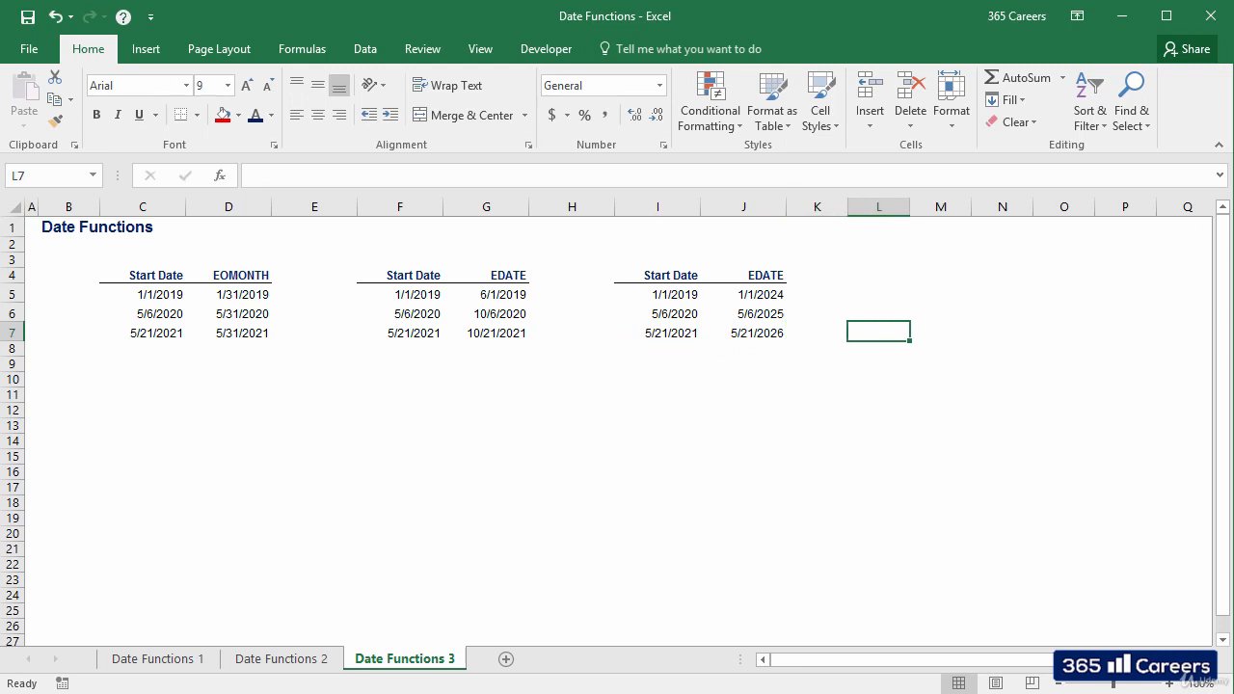